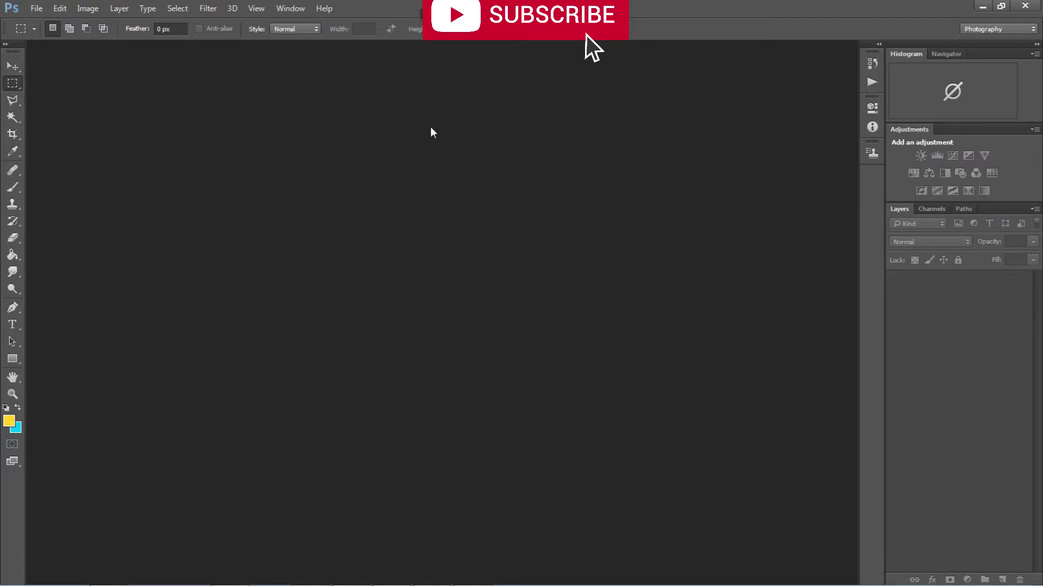
Step: Create a new 13 × 19 inch, 300 ppi RGB document and dock it as a tab
{"action": "left_click", "coordinate": [36, 9]}
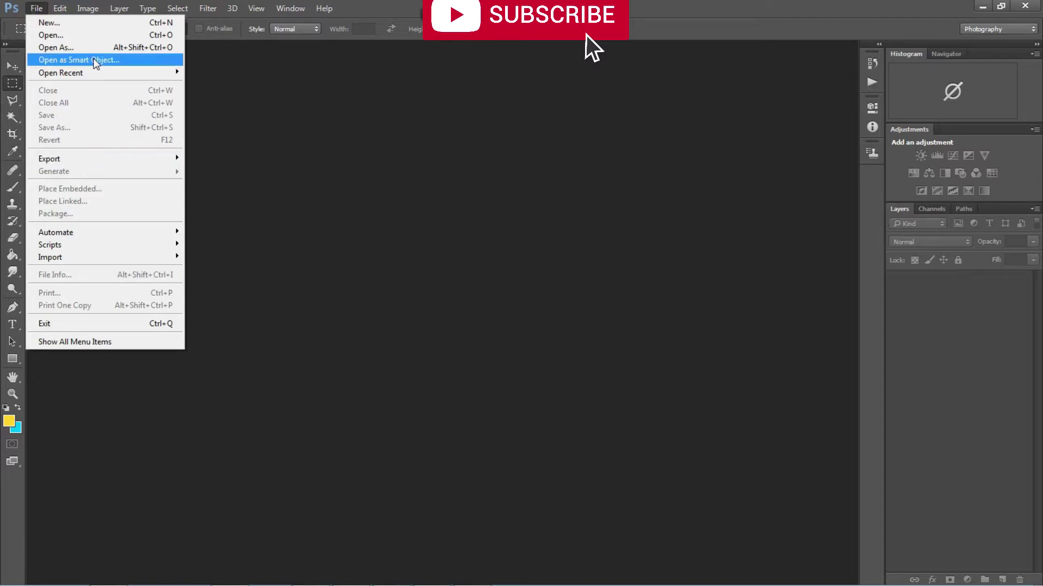
{"action": "left_click", "coordinate": [87, 23]}
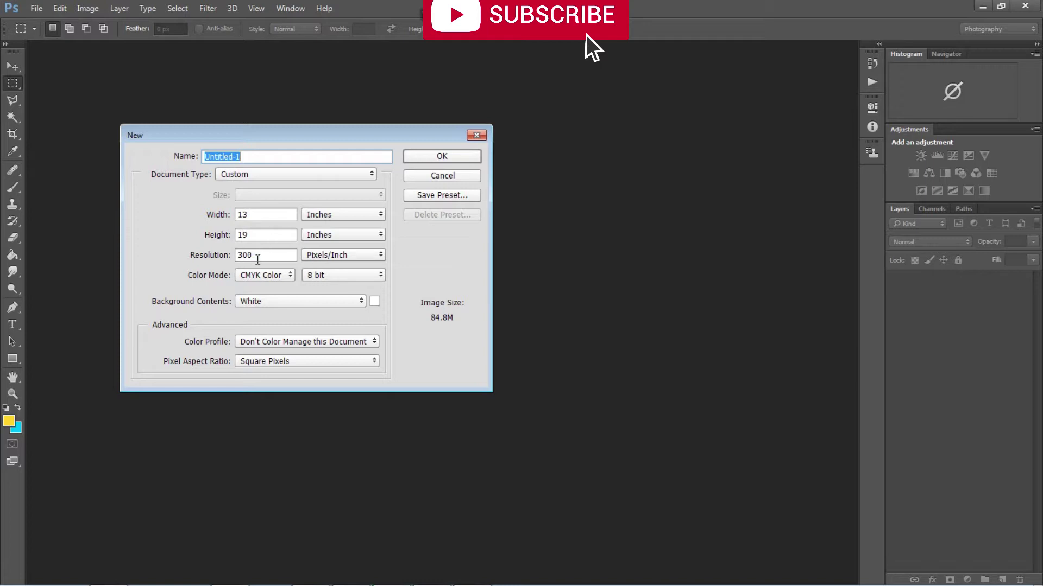
{"action": "left_click", "coordinate": [258, 275]}
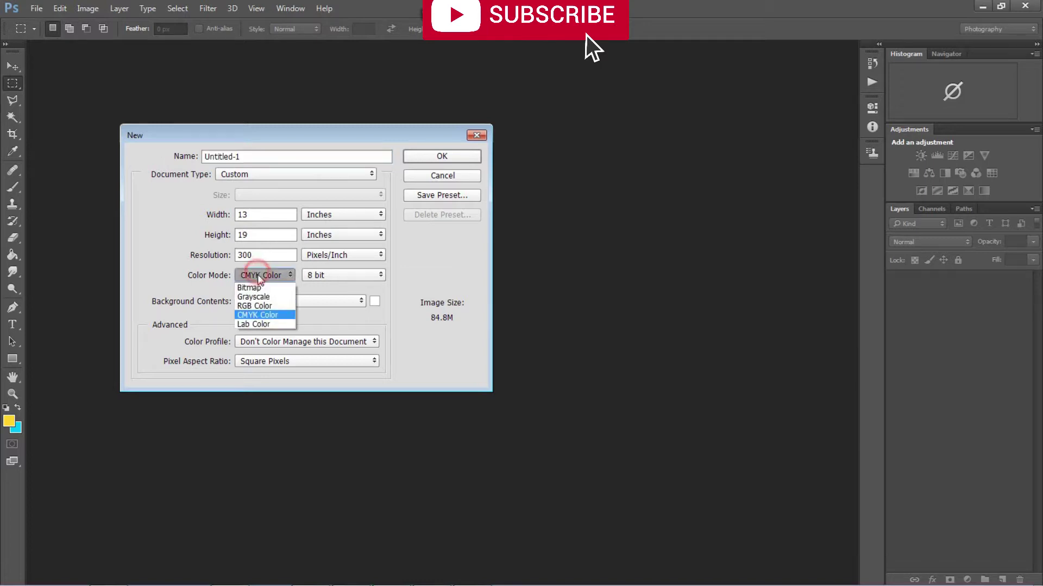
{"action": "left_click", "coordinate": [263, 304]}
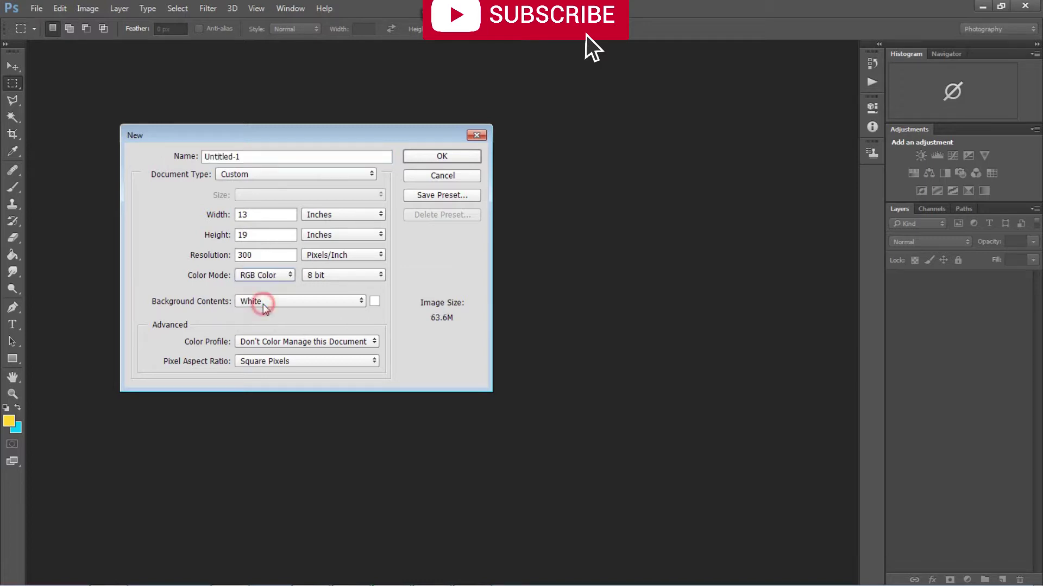
{"action": "left_click", "coordinate": [446, 158]}
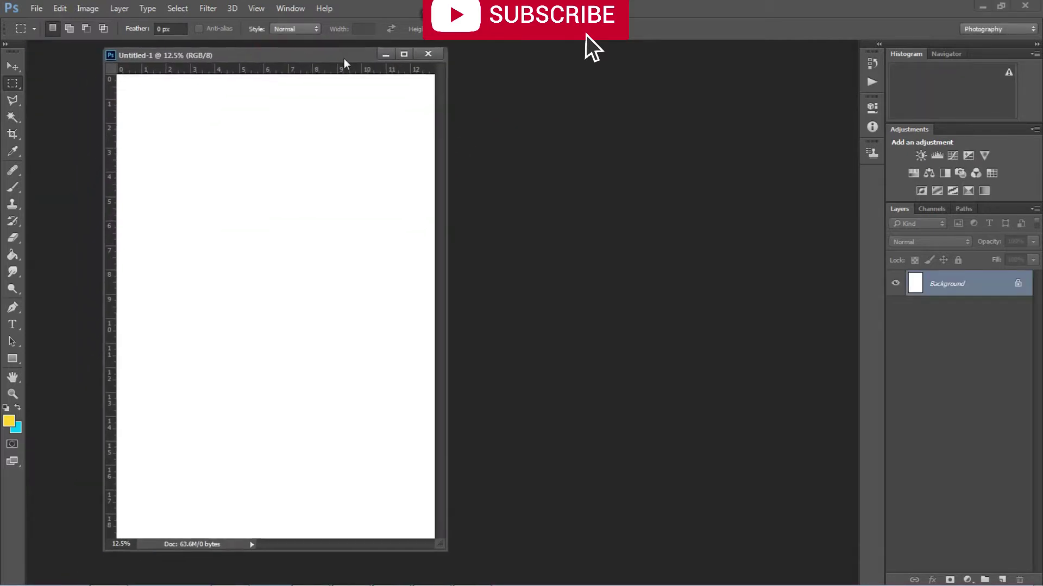
{"action": "left_click_drag", "start_coordinate": [268, 49], "coordinate": [346, 50]}
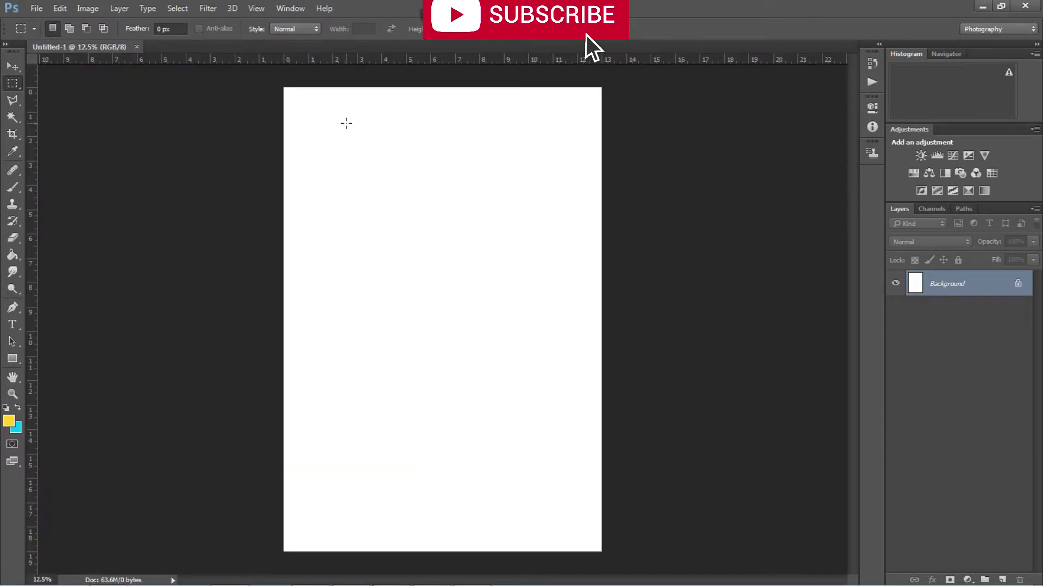
Step: Place Rolling Stone.jpg from the Desktop into the document as an embedded image
{"action": "key", "text": "v"}
{"action": "left_click", "coordinate": [39, 9]}
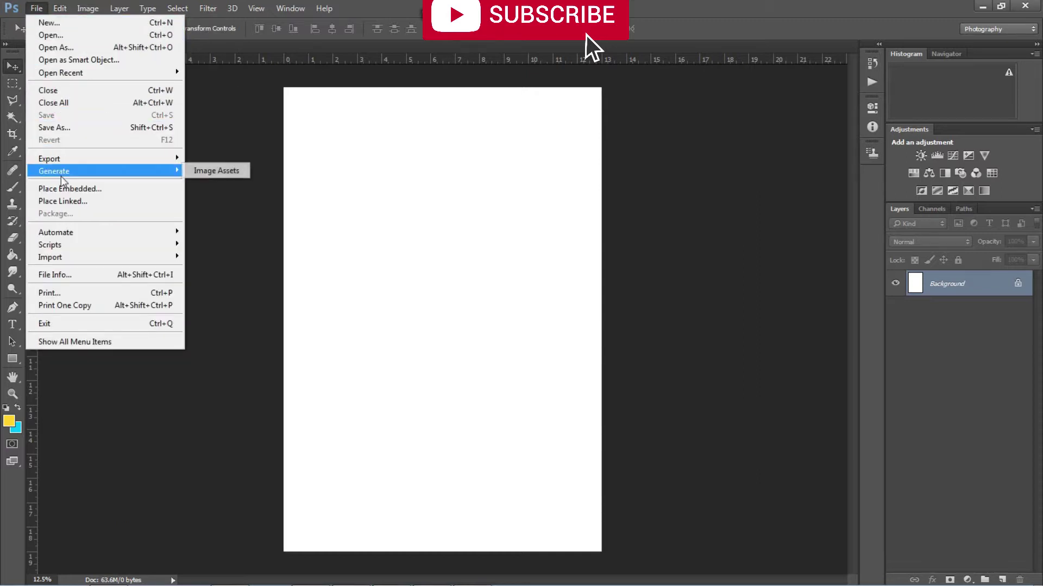
{"action": "left_click", "coordinate": [79, 189]}
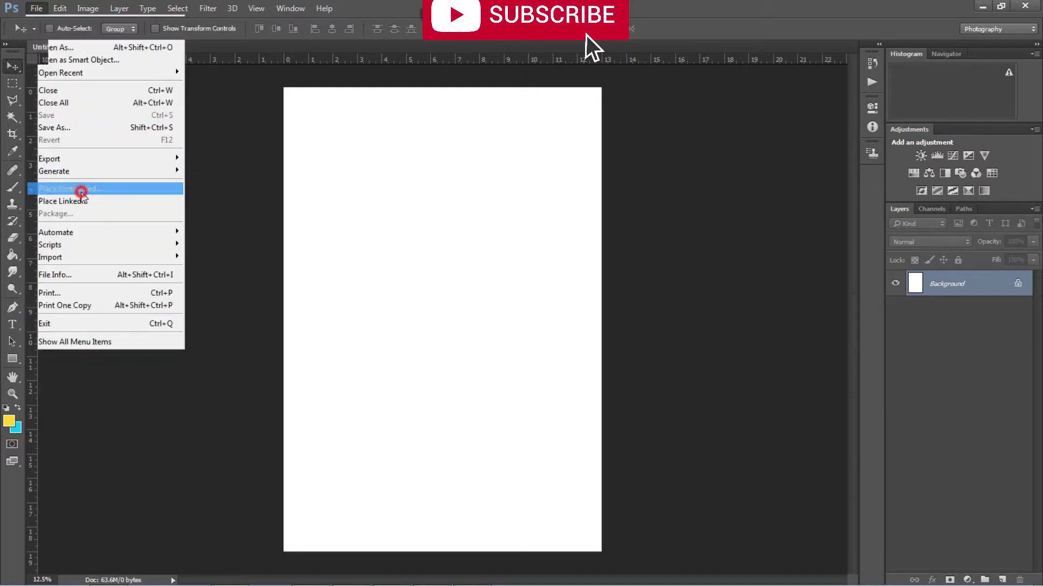
{"action": "left_click", "coordinate": [52, 89]}
{"action": "scroll", "coordinate": [146, 163], "scroll_direction": "down", "scroll_amount": 5}
{"action": "left_click", "coordinate": [151, 104]}
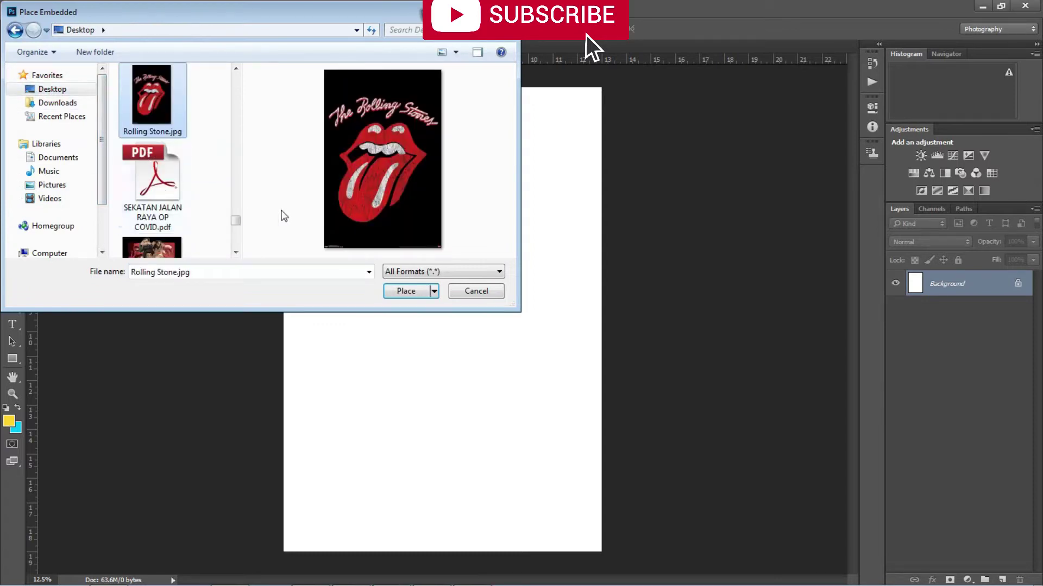
{"action": "left_click", "coordinate": [419, 291]}
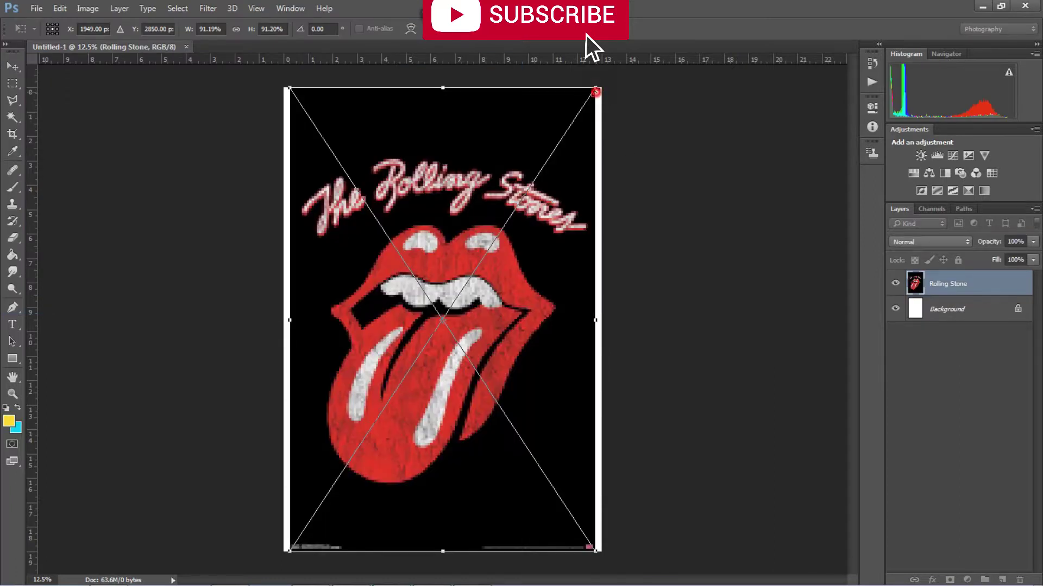
Step: Scale the placed logo to fill the canvas, commit it, and rasterize it
{"action": "left_click_drag", "start_coordinate": [596, 91], "coordinate": [609, 83]}
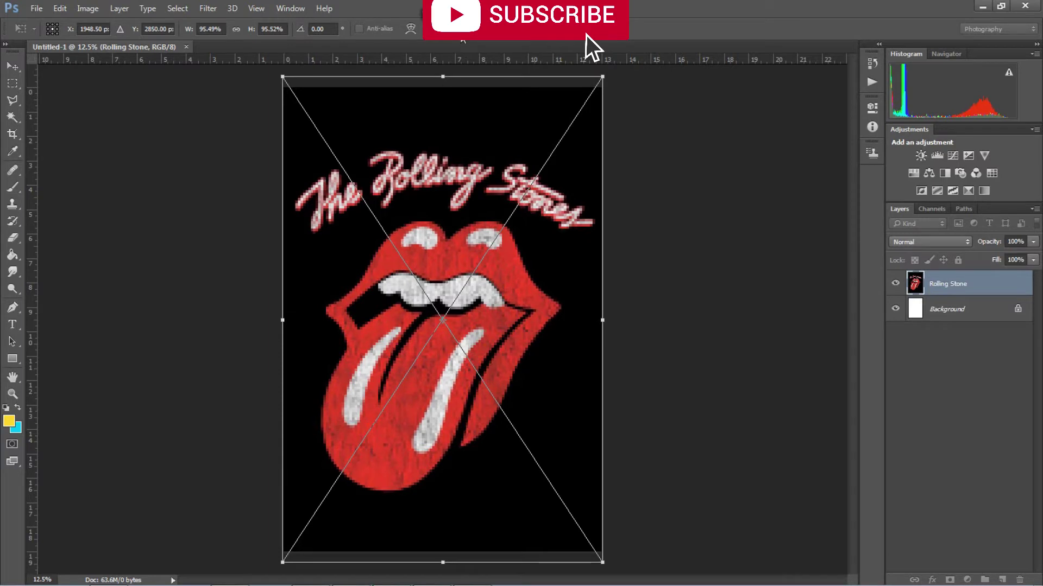
{"action": "left_click", "coordinate": [450, 29]}
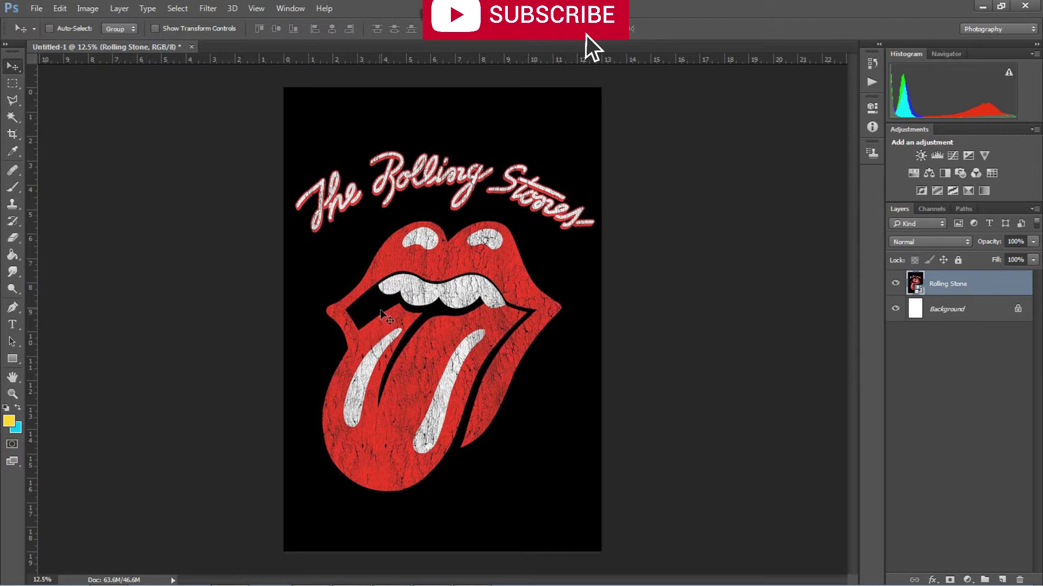
{"action": "left_click", "coordinate": [14, 256]}
{"action": "left_click", "coordinate": [434, 290]}
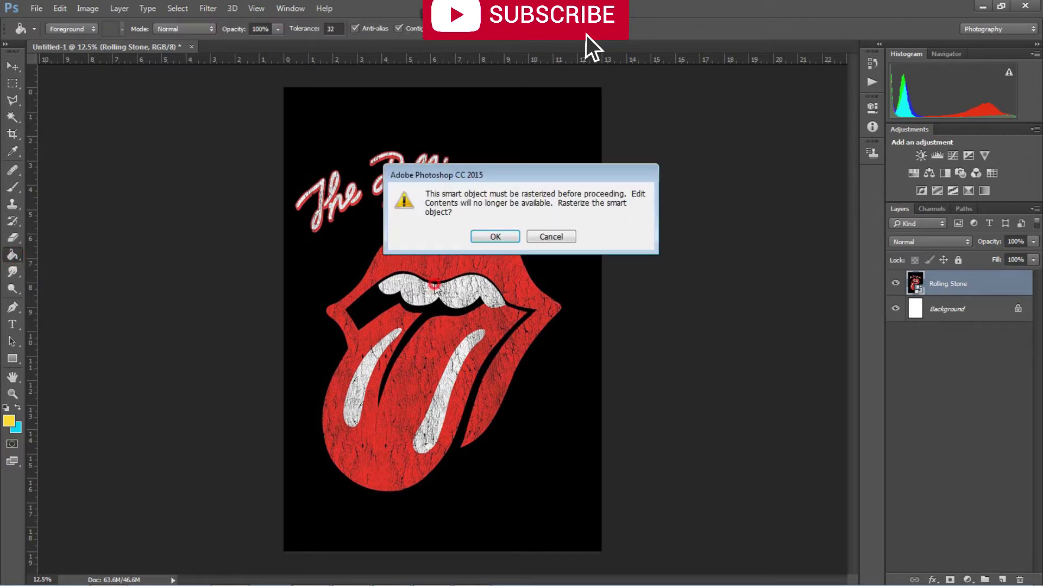
{"action": "left_click", "coordinate": [505, 237]}
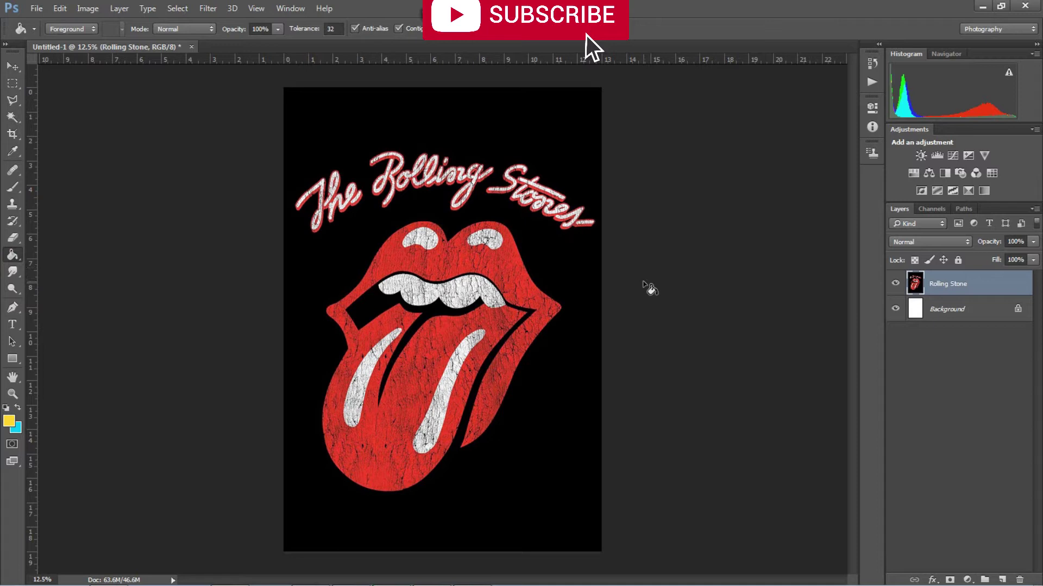
{"action": "key", "text": "v"}
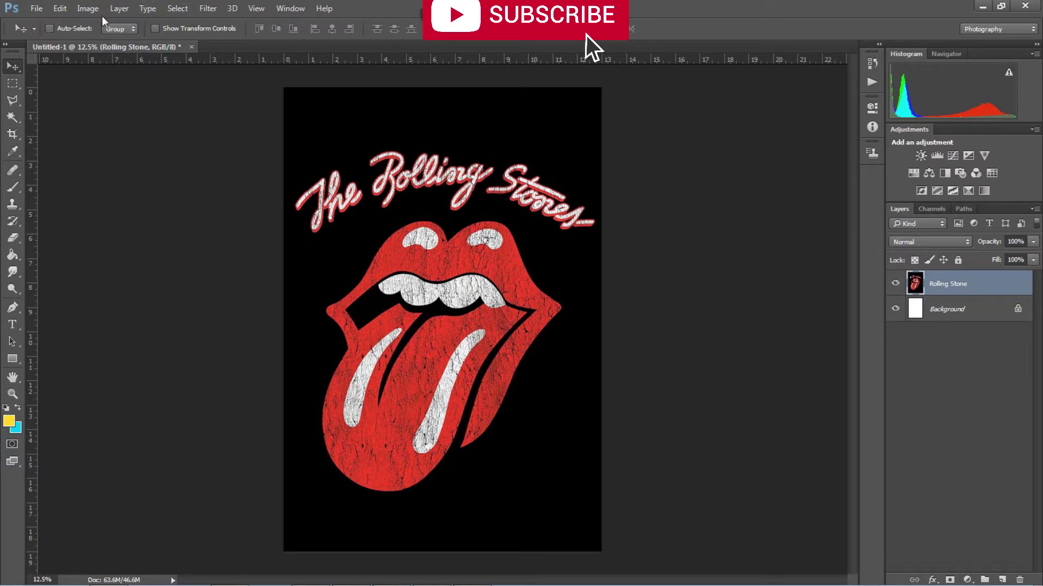
Step: Convert the poster to Grayscale, flattening layers and discarding colour information
{"action": "left_click", "coordinate": [87, 10]}
{"action": "mouse_move", "coordinate": [122, 22]}
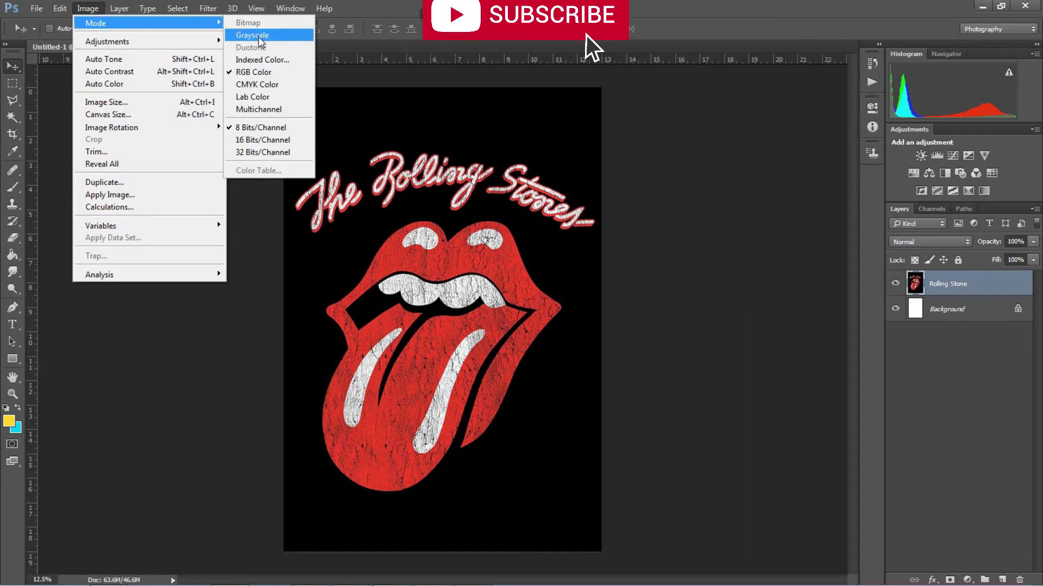
{"action": "left_click", "coordinate": [255, 36]}
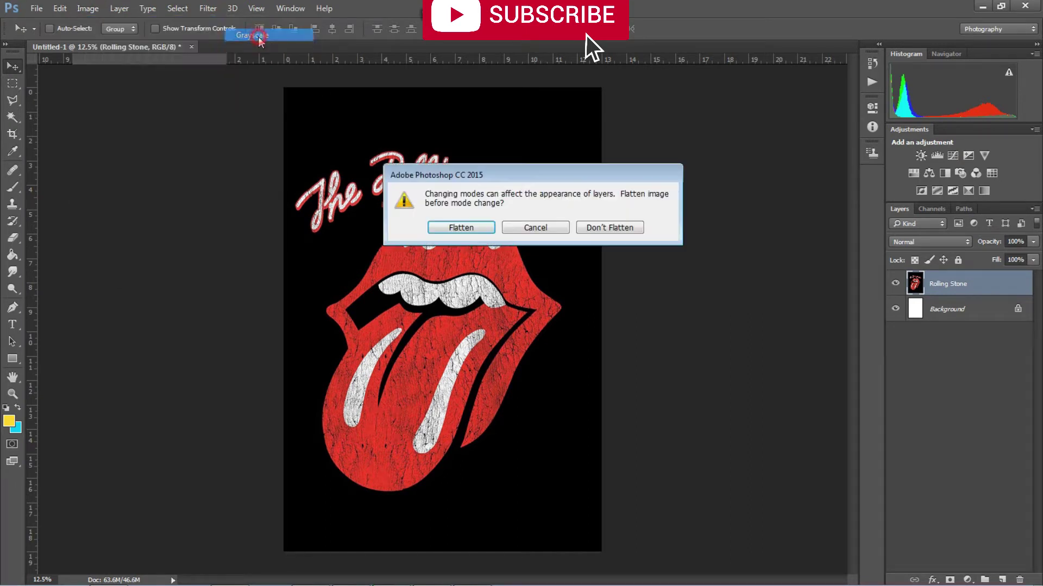
{"action": "left_click", "coordinate": [482, 233]}
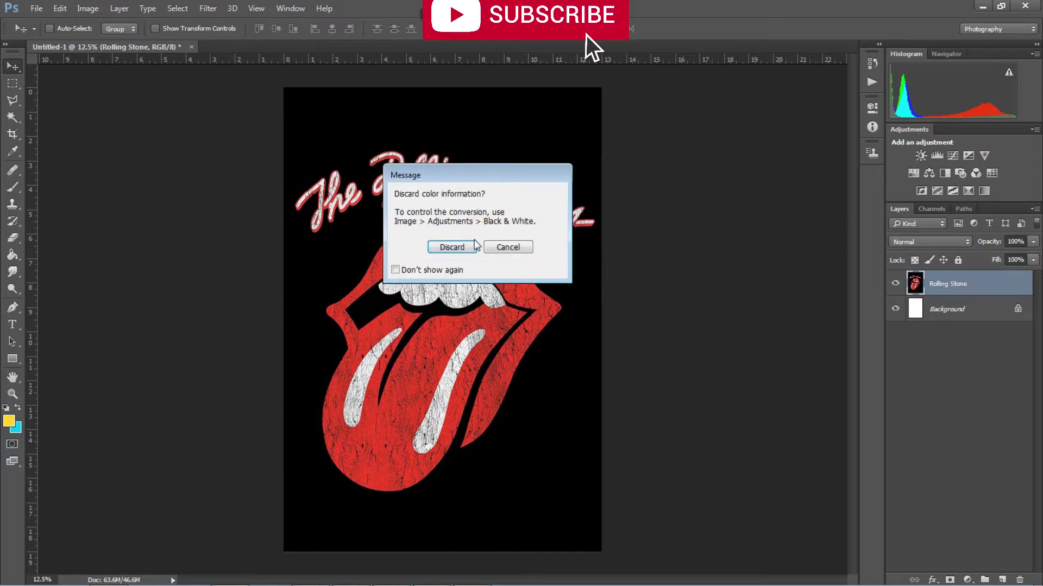
{"action": "left_click", "coordinate": [460, 246]}
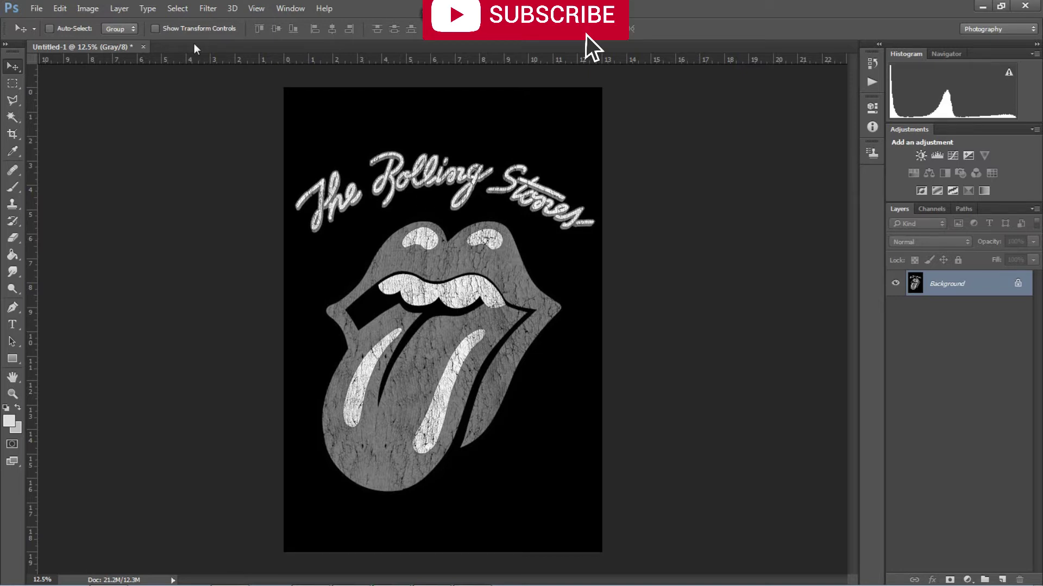
Step: Convert to Bitmap with a 45 lines/inch, 22.5°, round-dot Halftone Screen
{"action": "left_click", "coordinate": [79, 12]}
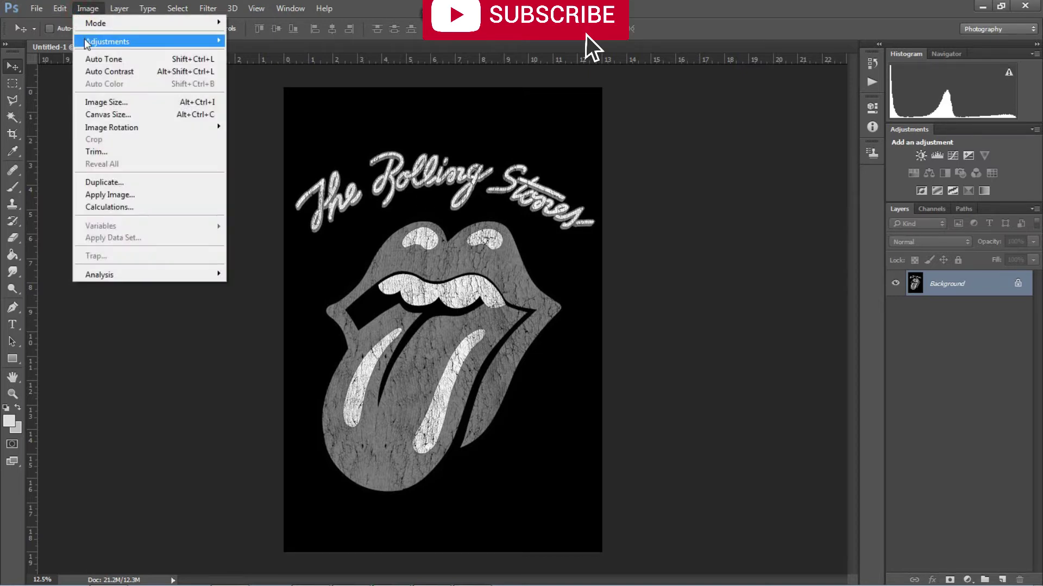
{"action": "mouse_move", "coordinate": [146, 23]}
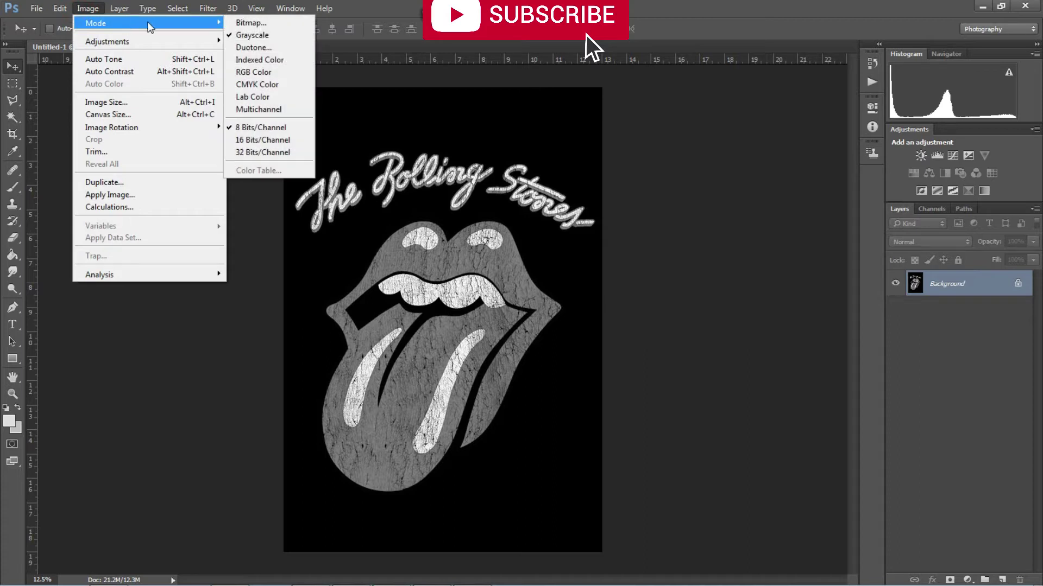
{"action": "left_click", "coordinate": [255, 24]}
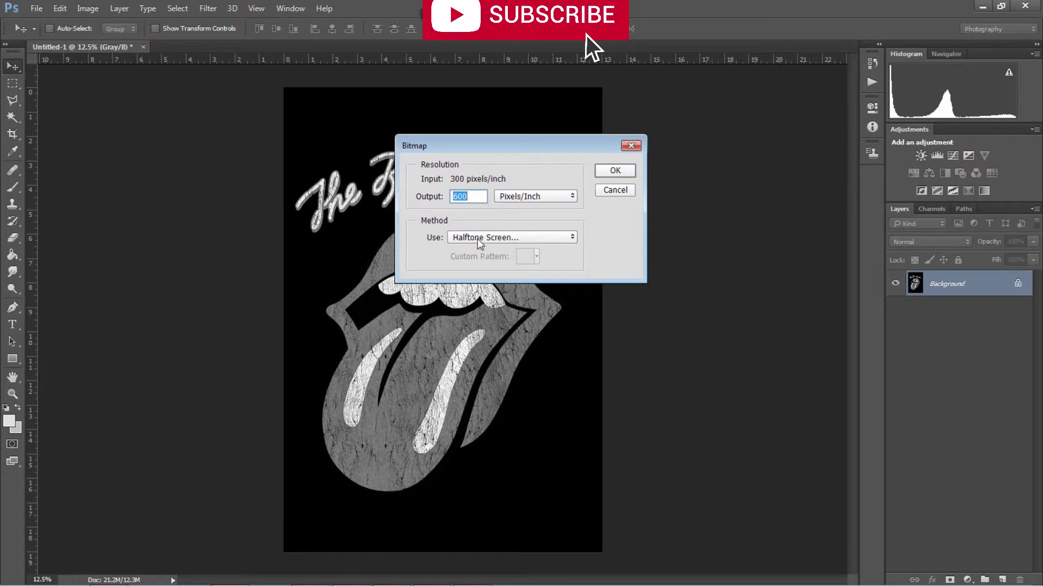
{"action": "left_click", "coordinate": [612, 172]}
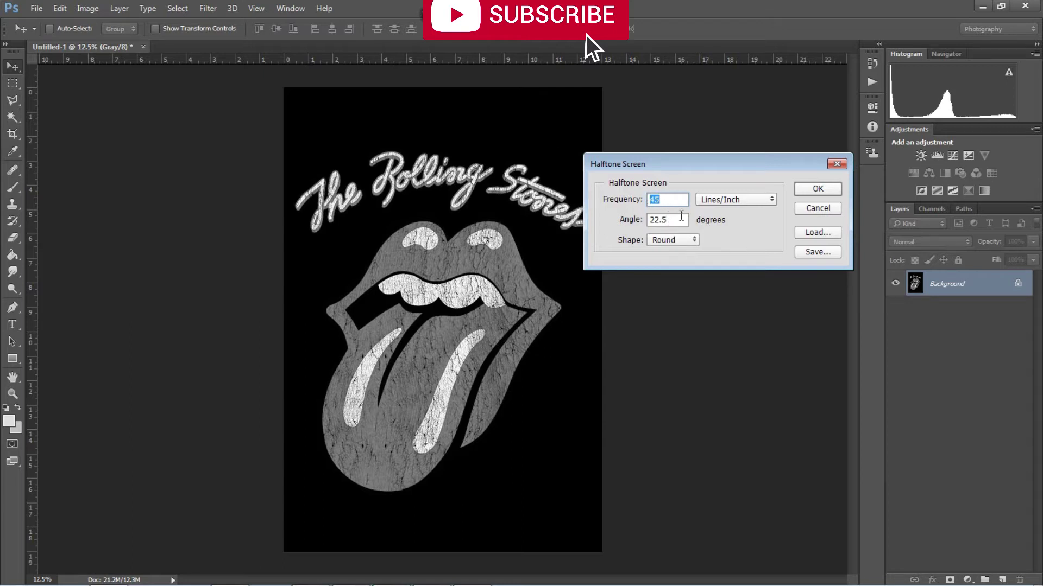
{"action": "left_click", "coordinate": [808, 191]}
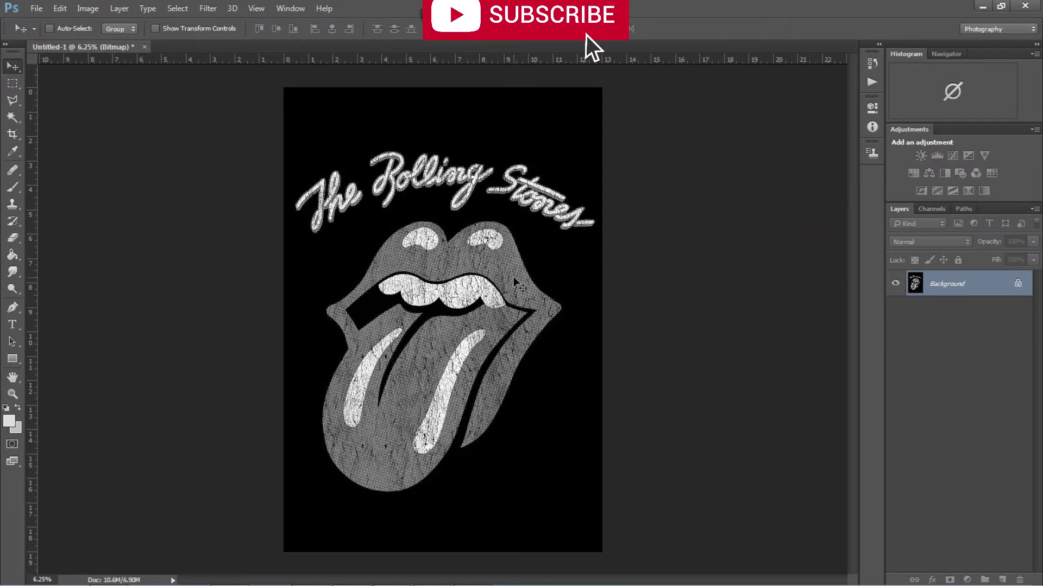
{"action": "scroll", "coordinate": [515, 282], "scroll_direction": "up", "scroll_amount": 2}
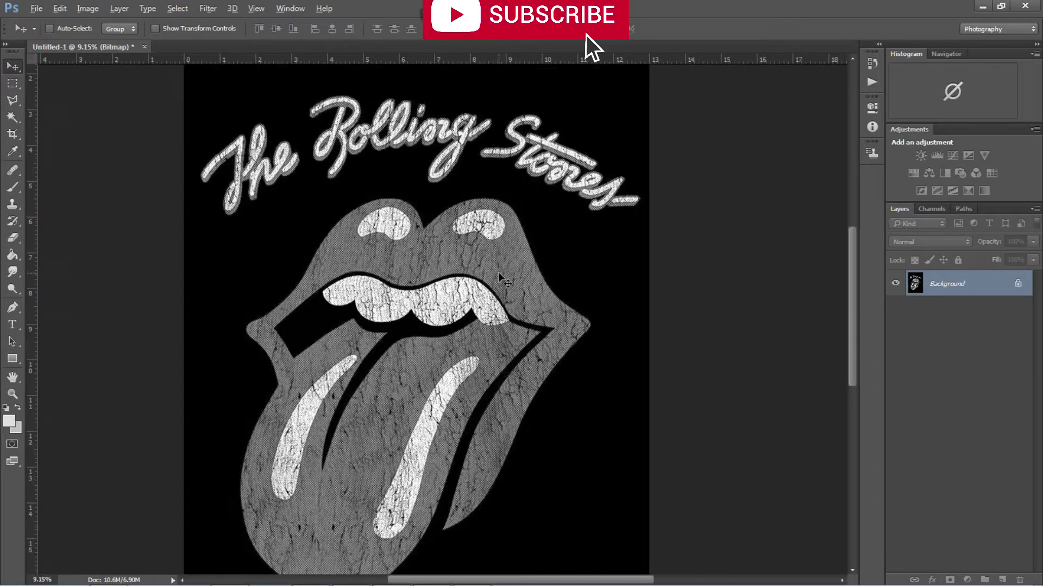
{"action": "scroll", "coordinate": [513, 281], "scroll_direction": "up", "scroll_amount": 3}
{"action": "scroll", "coordinate": [510, 280], "scroll_direction": "up", "scroll_amount": 2}
{"action": "scroll", "coordinate": [508, 278], "scroll_direction": "up", "scroll_amount": 2}
{"action": "scroll", "coordinate": [506, 274], "scroll_direction": "down", "scroll_amount": 3}
{"action": "scroll", "coordinate": [510, 275], "scroll_direction": "down", "scroll_amount": 1}
{"action": "scroll", "coordinate": [504, 276], "scroll_direction": "down", "scroll_amount": 2}
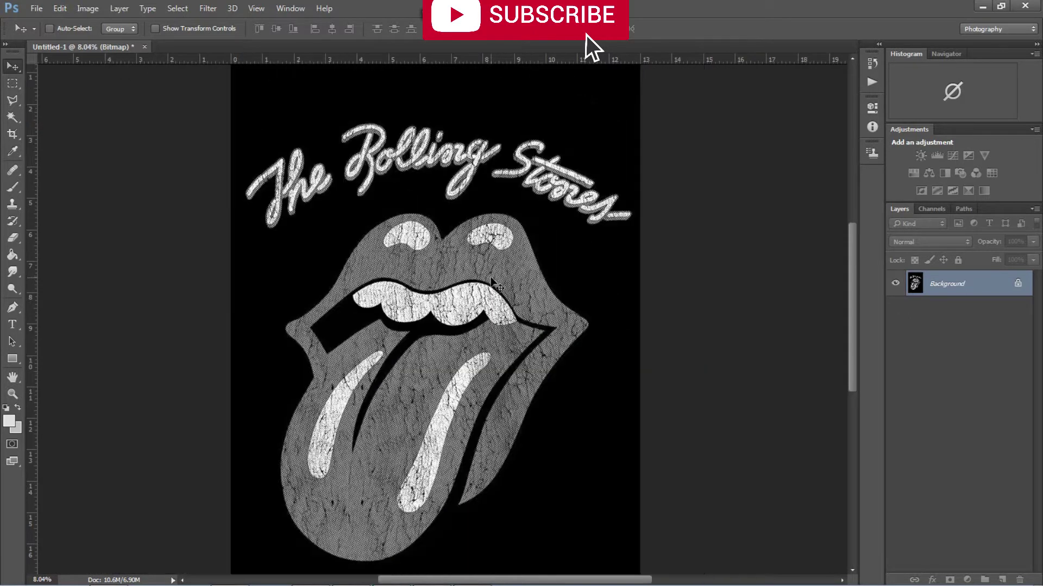
{"action": "scroll", "coordinate": [491, 280], "scroll_direction": "down", "scroll_amount": 1}
{"action": "scroll", "coordinate": [489, 284], "scroll_direction": "up", "scroll_amount": 1}
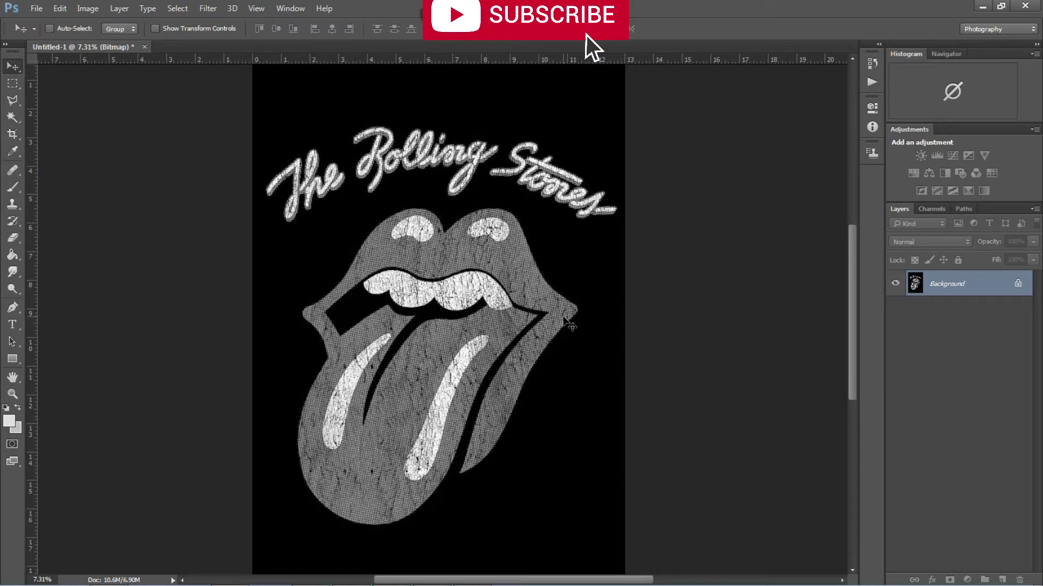
{"action": "scroll", "coordinate": [543, 323], "scroll_direction": "up", "scroll_amount": 2}
{"action": "scroll", "coordinate": [580, 288], "scroll_direction": "up", "scroll_amount": 4}
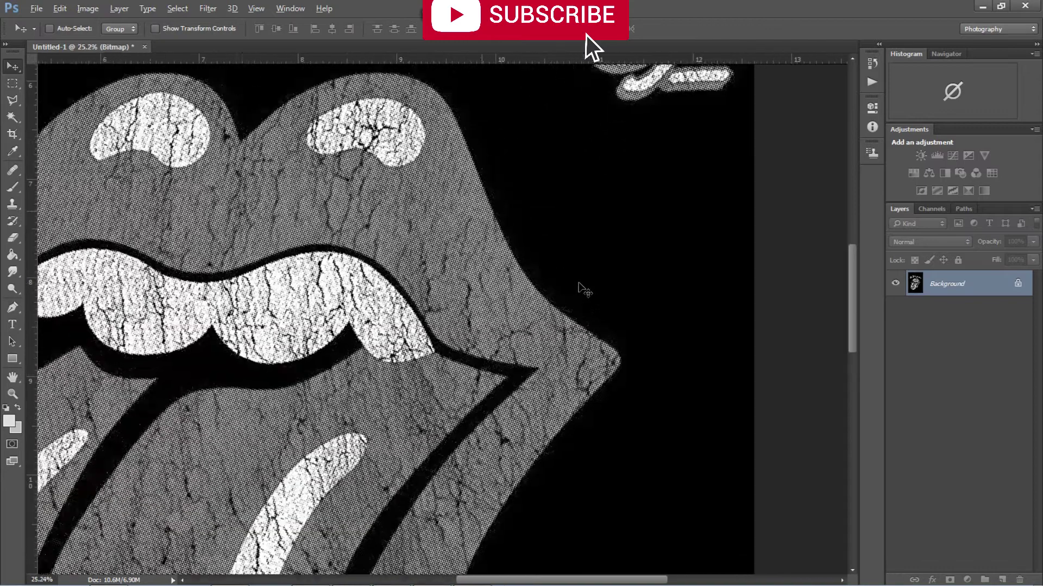
{"action": "scroll", "coordinate": [581, 290], "scroll_direction": "up", "scroll_amount": 1}
{"action": "scroll", "coordinate": [582, 292], "scroll_direction": "down", "scroll_amount": 2}
{"action": "scroll", "coordinate": [585, 296], "scroll_direction": "down", "scroll_amount": 2}
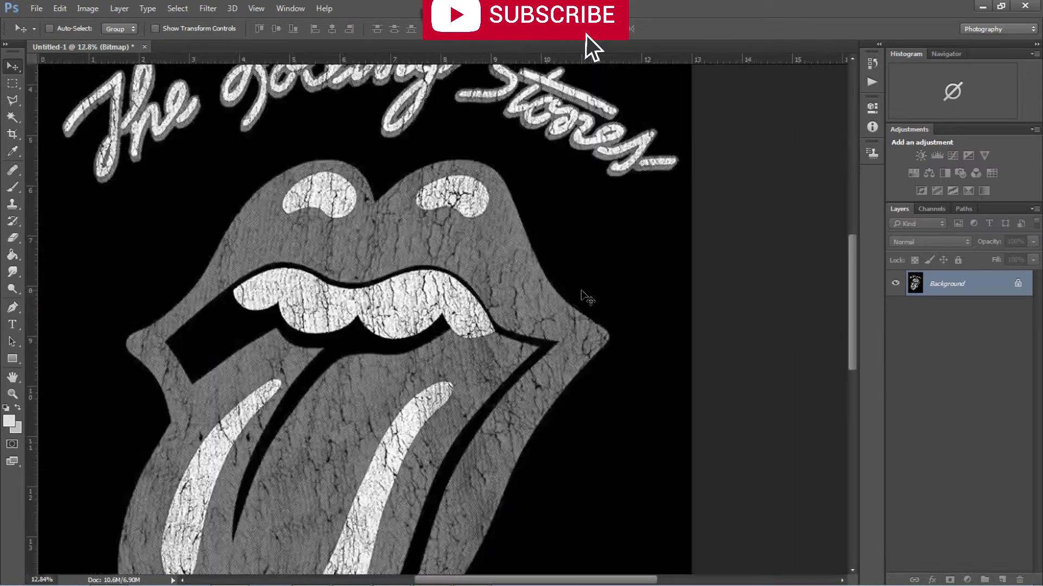
{"action": "scroll", "coordinate": [581, 293], "scroll_direction": "down", "scroll_amount": 2}
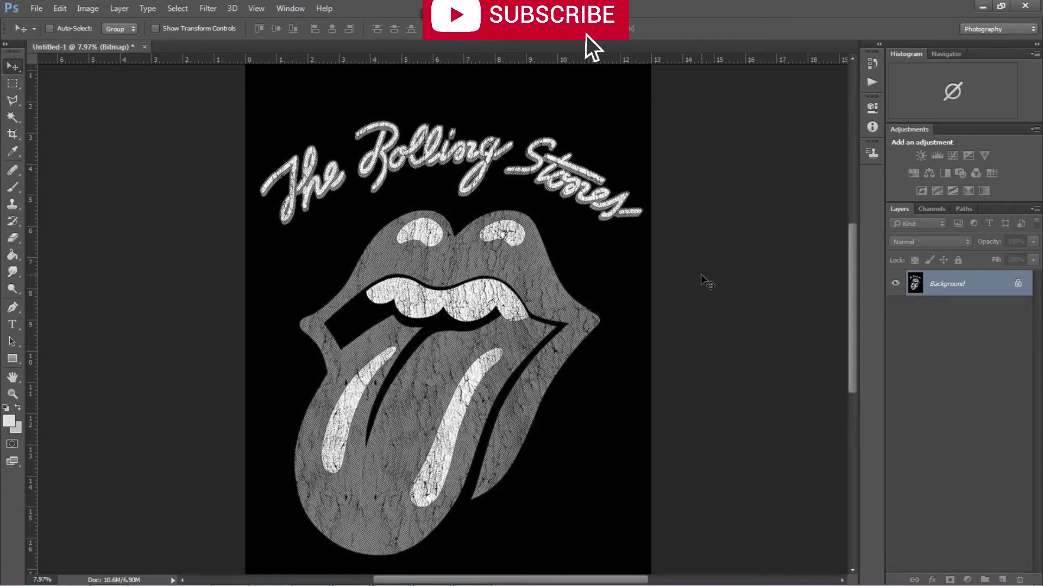
{"action": "scroll", "coordinate": [591, 251], "scroll_direction": "down", "scroll_amount": 1}
{"action": "left_click", "coordinate": [959, 291]}
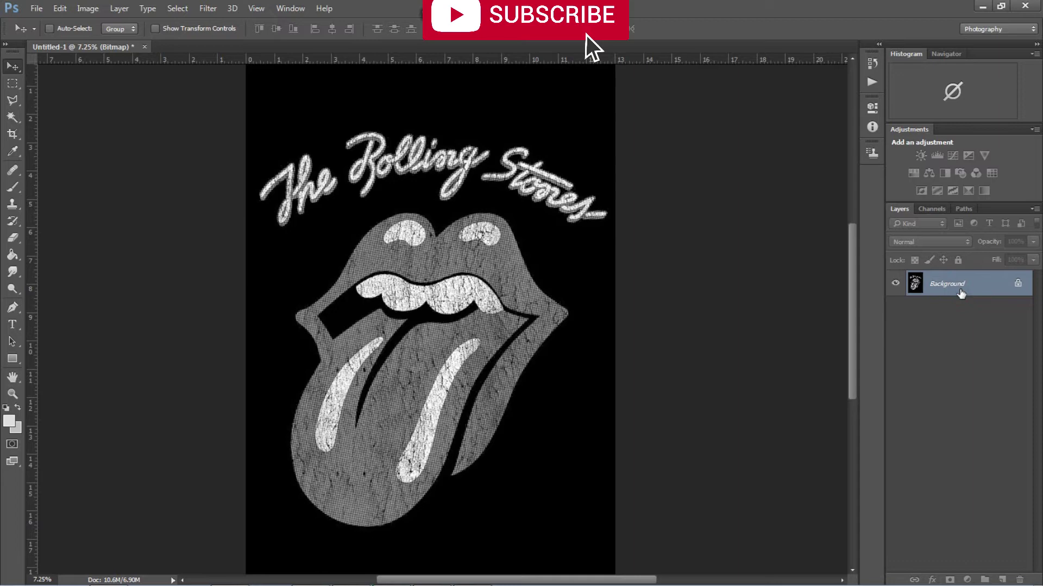
{"action": "key", "text": "ctrl+i"}
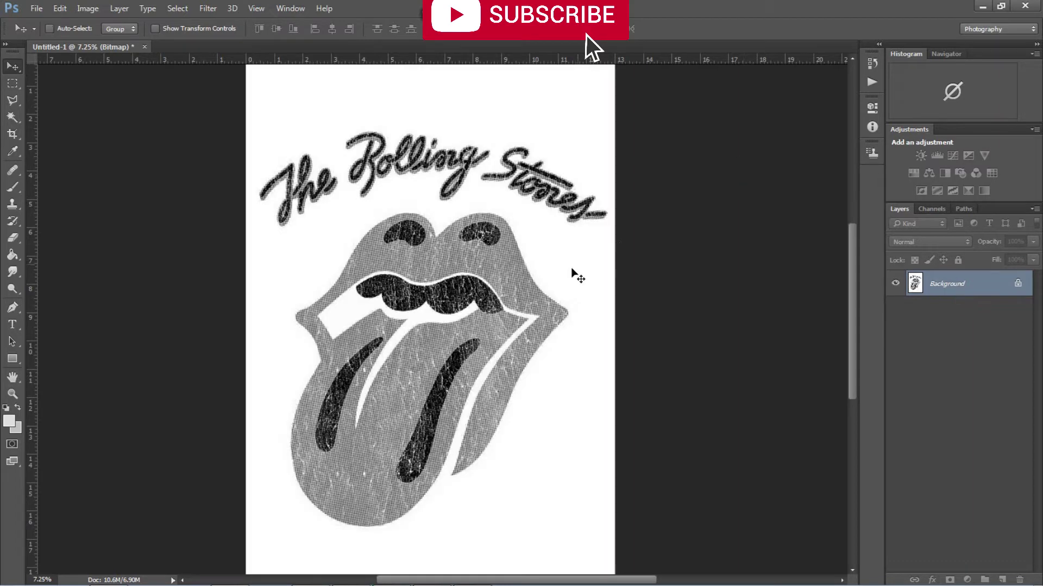
{"action": "scroll", "coordinate": [543, 231], "scroll_direction": "up", "scroll_amount": 4, "text": "alt"}
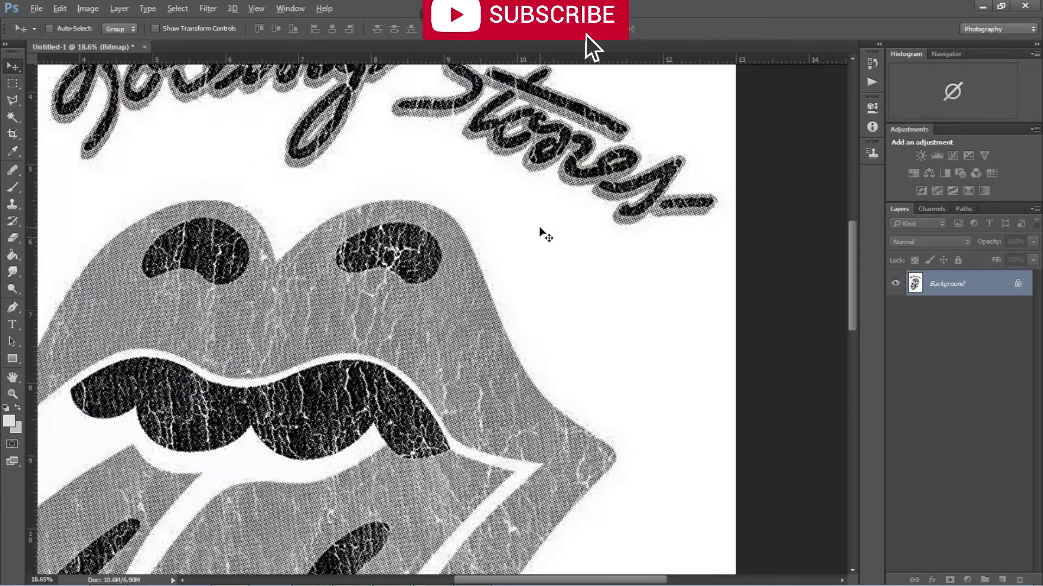
{"action": "scroll", "coordinate": [543, 231], "scroll_direction": "up", "scroll_amount": 3, "text": "alt"}
{"action": "scroll", "coordinate": [435, 234], "scroll_direction": "up", "scroll_amount": 4, "text": "alt"}
{"action": "scroll", "coordinate": [358, 239], "scroll_direction": "up", "scroll_amount": 3, "text": "alt"}
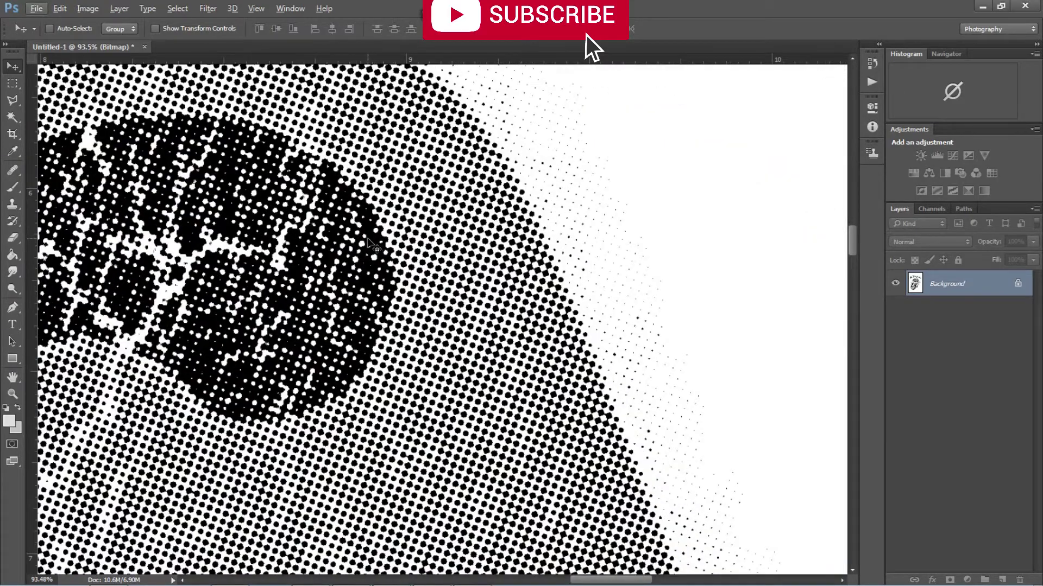
{"action": "scroll", "coordinate": [380, 245], "scroll_direction": "down", "scroll_amount": 3}
{"action": "scroll", "coordinate": [387, 245], "scroll_direction": "up", "scroll_amount": 1}
{"action": "scroll", "coordinate": [382, 235], "scroll_direction": "up", "scroll_amount": 2}
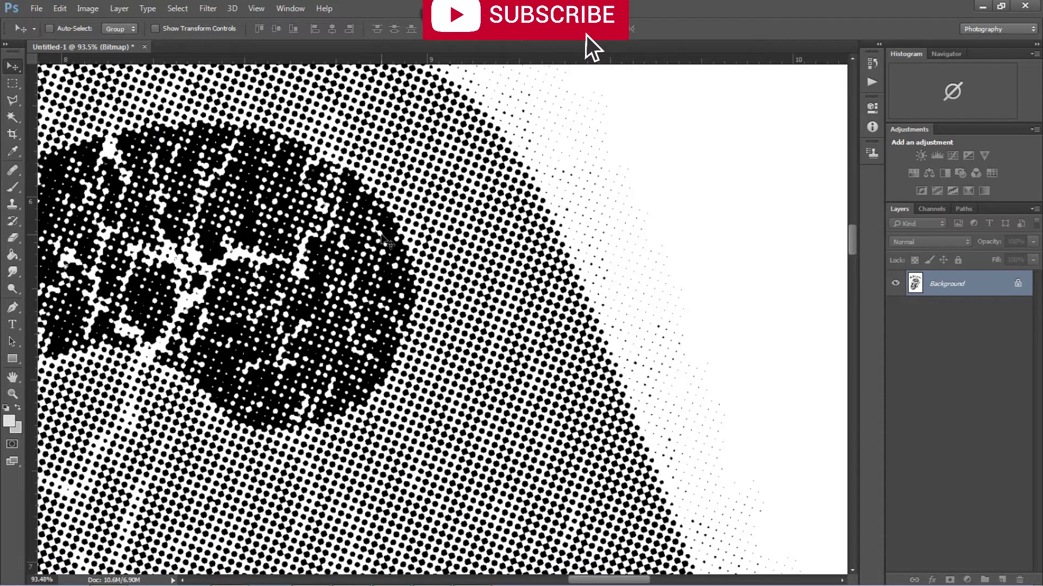
{"action": "scroll", "coordinate": [388, 235], "scroll_direction": "up", "scroll_amount": 2}
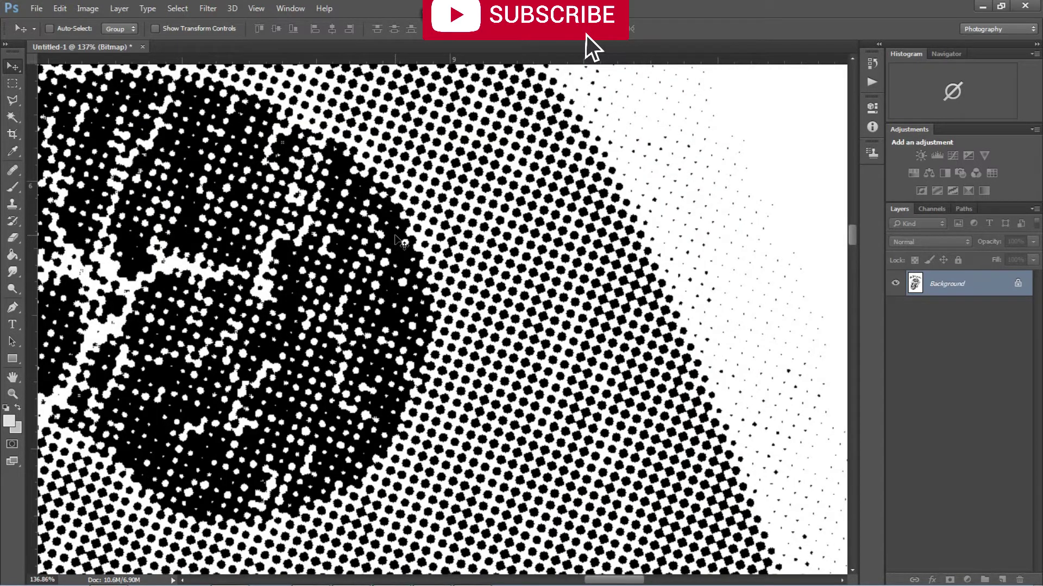
{"action": "key", "text": "ctrl+i"}
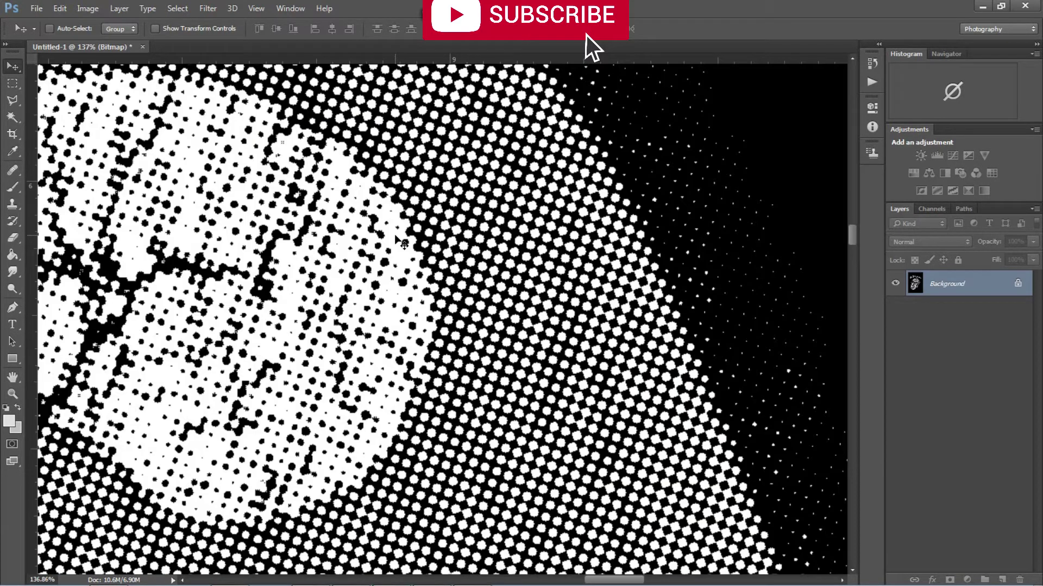
{"action": "key", "text": "ctrl+i"}
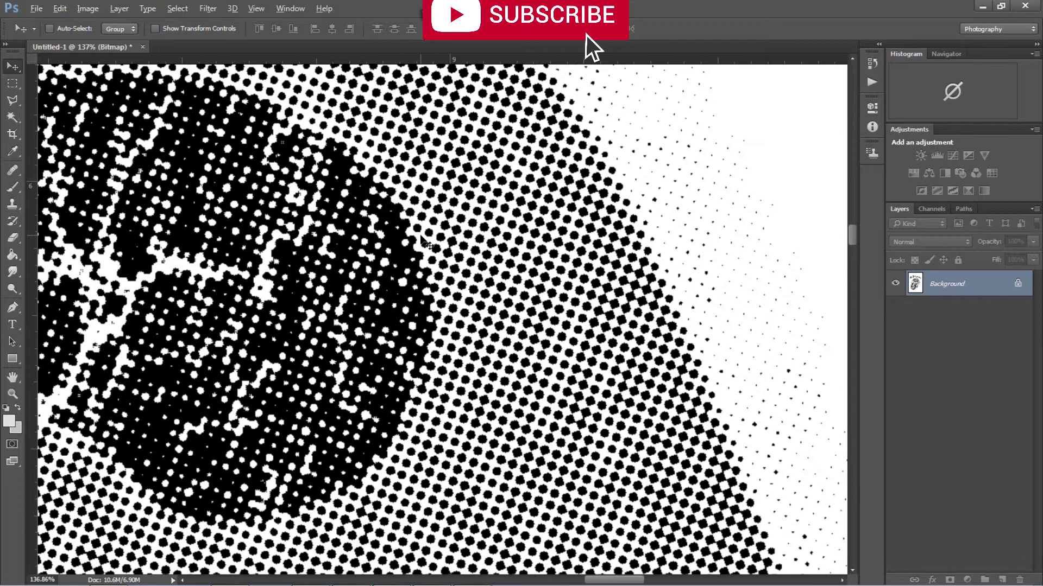
{"action": "scroll", "coordinate": [396, 237], "scroll_direction": "down", "scroll_amount": 5}
{"action": "scroll", "coordinate": [462, 283], "scroll_direction": "down", "scroll_amount": 5}
{"action": "scroll", "coordinate": [462, 283], "scroll_direction": "down", "scroll_amount": 4}
{"action": "scroll", "coordinate": [464, 283], "scroll_direction": "down", "scroll_amount": 2}
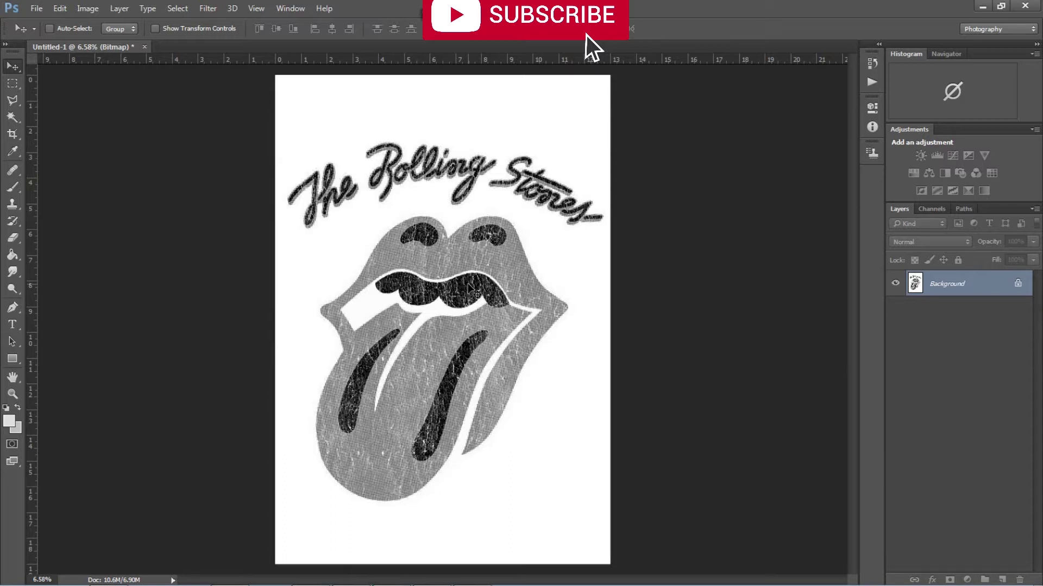
{"action": "key", "text": "ctrl+i"}
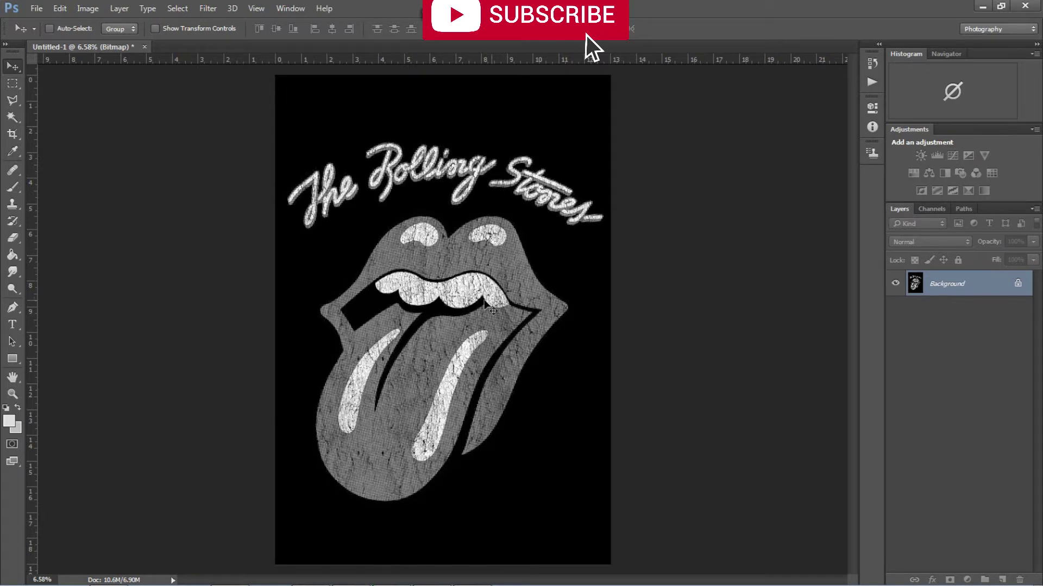
Step: Convert the bitmap image back to Grayscale with size ratio 1
{"action": "scroll", "coordinate": [484, 305], "scroll_direction": "up", "scroll_amount": 2}
{"action": "scroll", "coordinate": [467, 299], "scroll_direction": "down", "scroll_amount": 2}
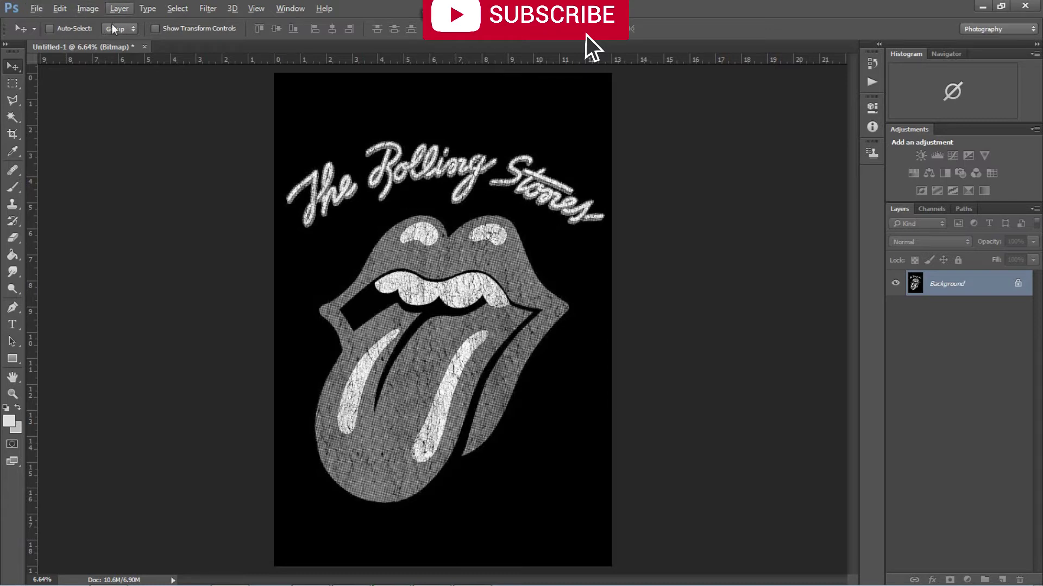
{"action": "left_click", "coordinate": [84, 11]}
{"action": "mouse_move", "coordinate": [96, 22]}
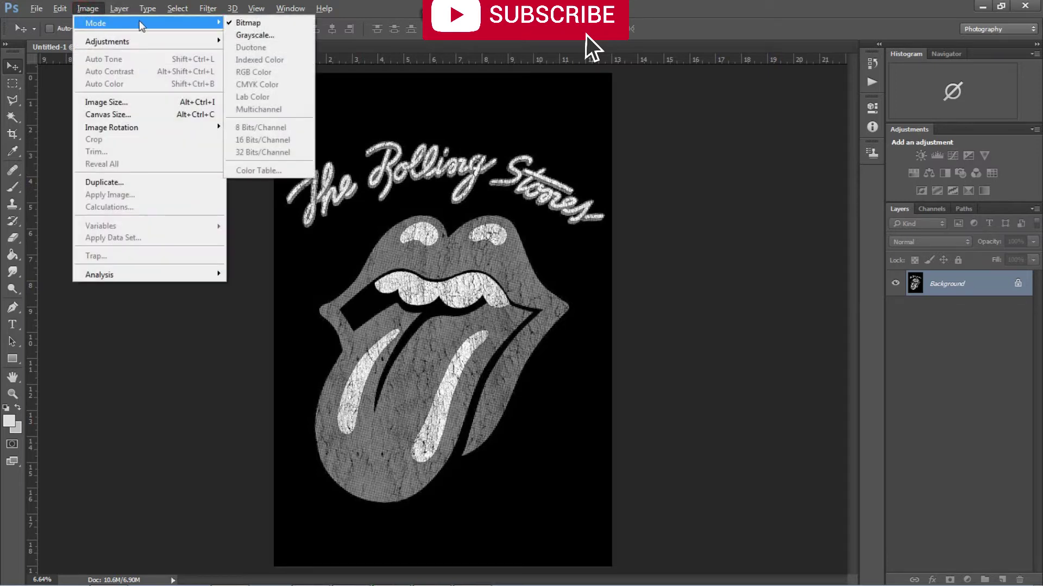
{"action": "left_click", "coordinate": [255, 35]}
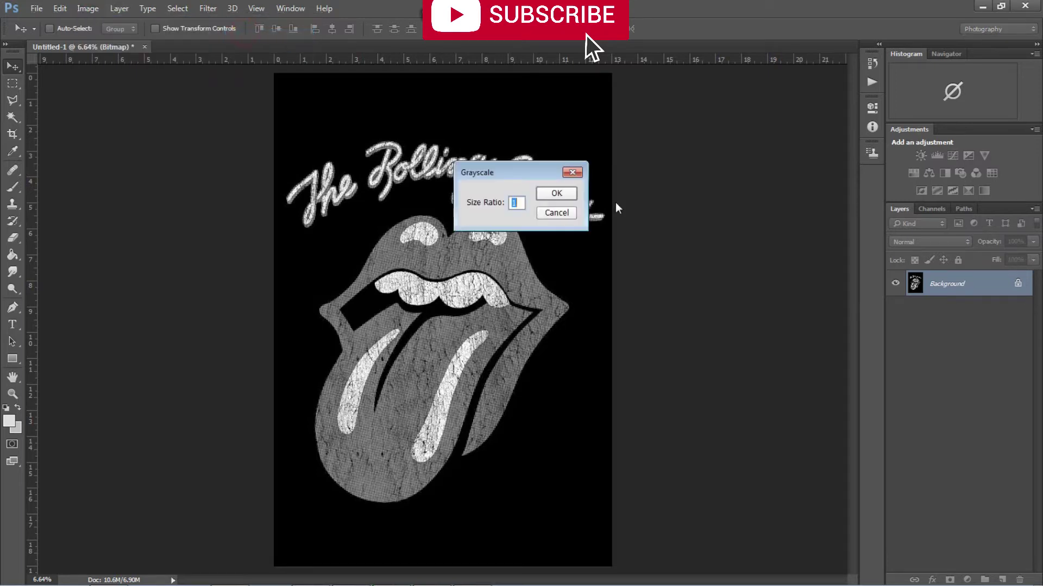
{"action": "left_click", "coordinate": [559, 194]}
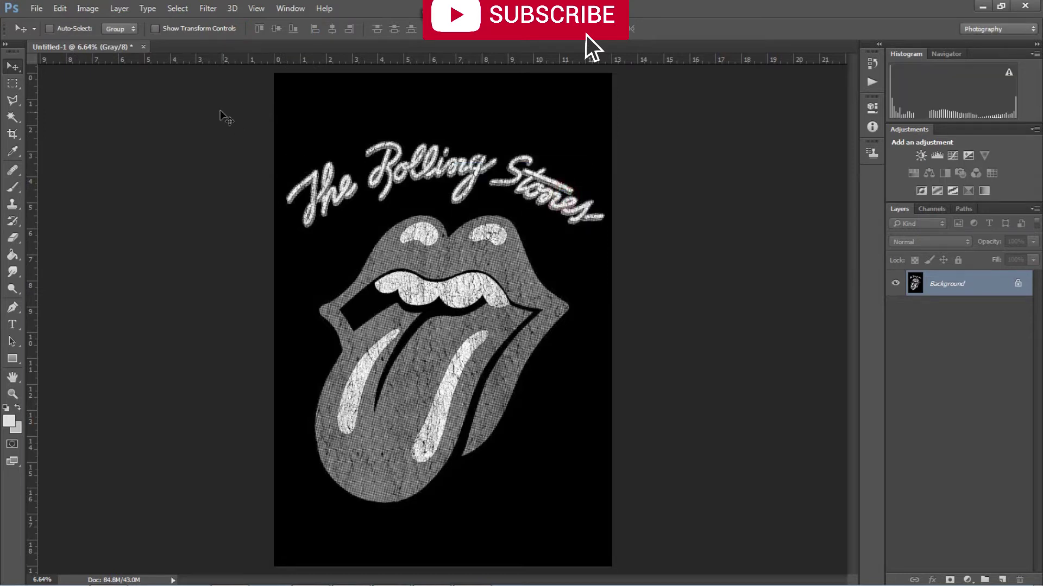
Step: Change the image mode to RGB Color, then recheck the Mode menu without changes
{"action": "left_click", "coordinate": [89, 12]}
{"action": "mouse_move", "coordinate": [147, 23]}
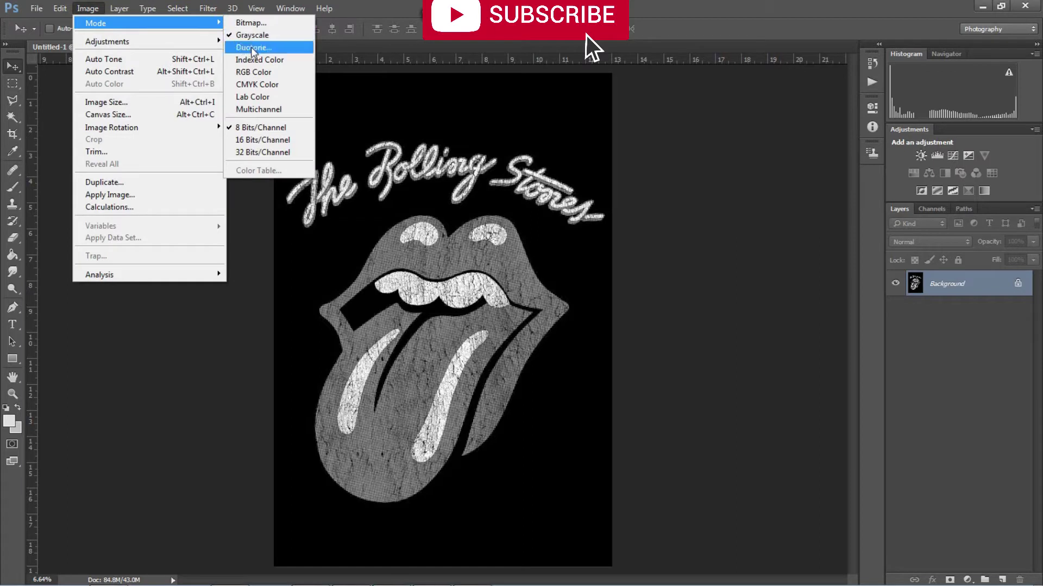
{"action": "left_click", "coordinate": [270, 74]}
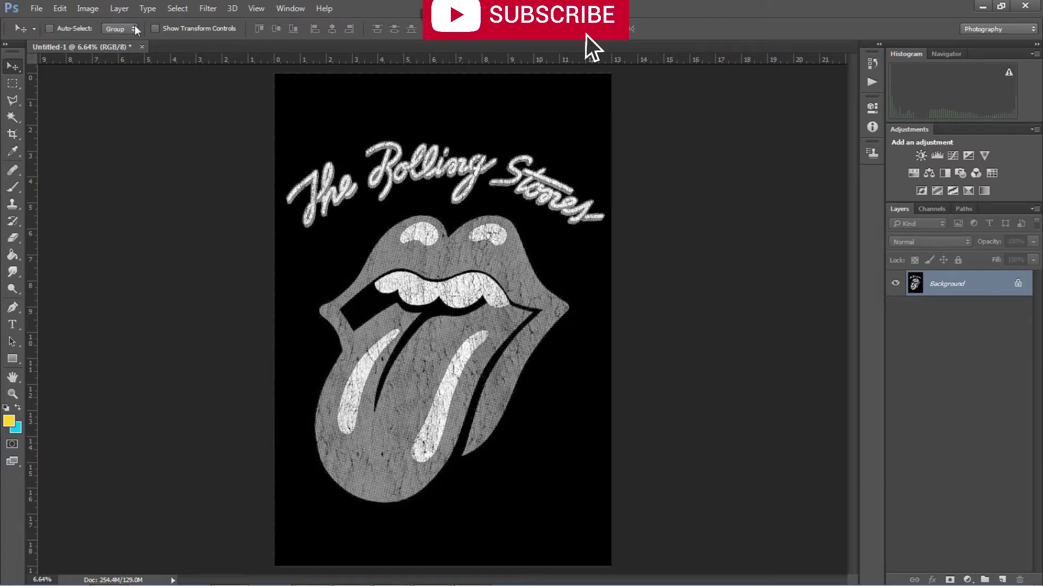
{"action": "left_click", "coordinate": [88, 8]}
{"action": "mouse_move", "coordinate": [96, 22]}
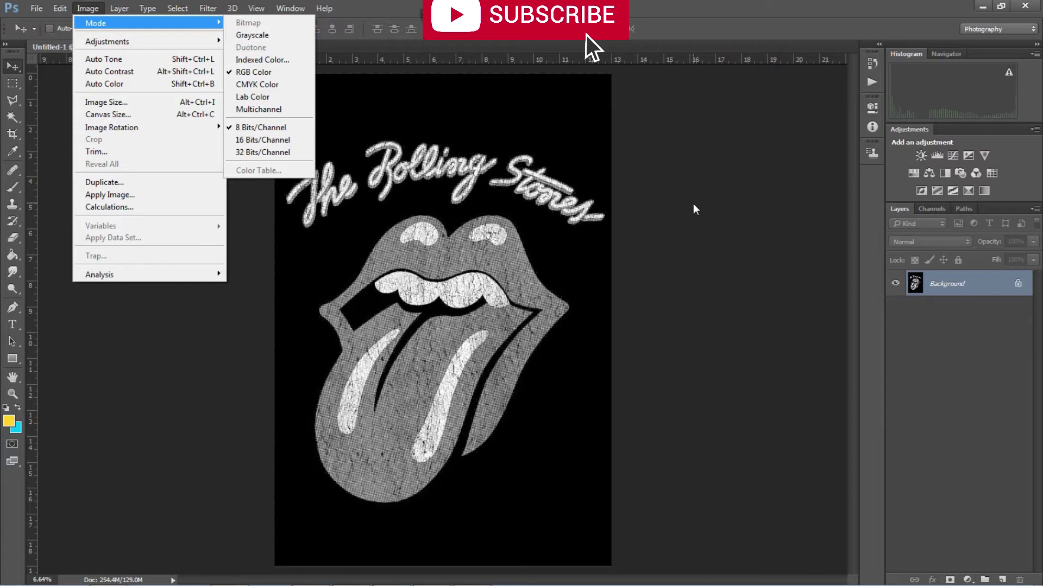
{"action": "left_click", "coordinate": [717, 239]}
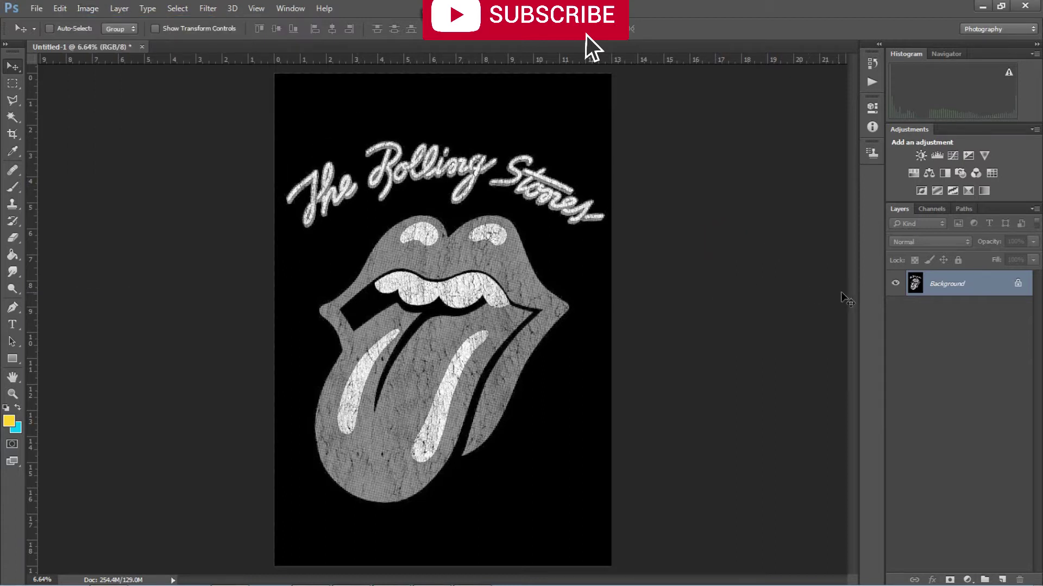
{"action": "double_click", "coordinate": [962, 288]}
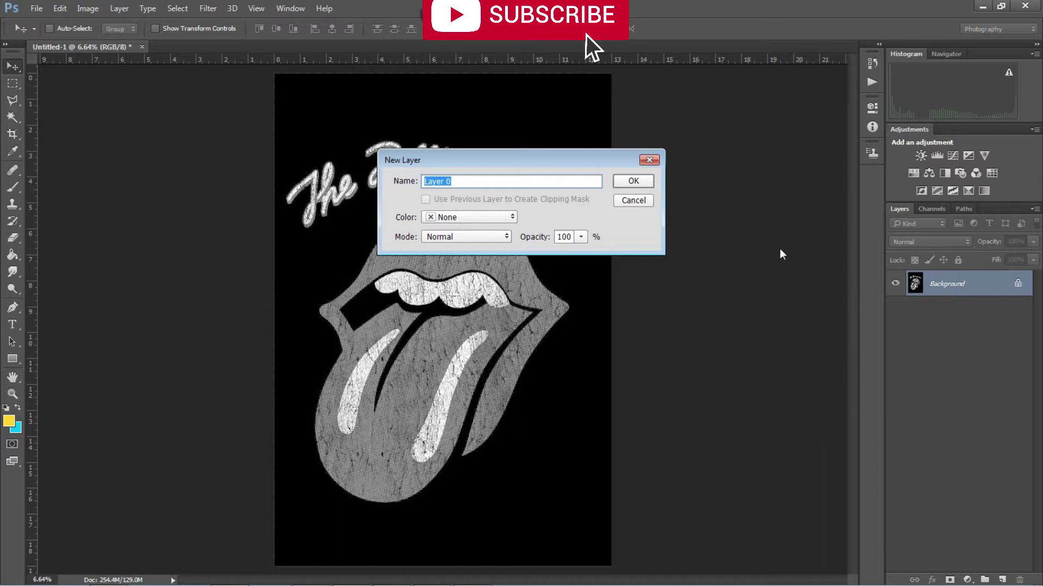
{"action": "left_click", "coordinate": [634, 185]}
{"action": "left_click", "coordinate": [931, 360]}
{"action": "left_click", "coordinate": [943, 297]}
{"action": "left_click", "coordinate": [925, 400]}
{"action": "left_click", "coordinate": [954, 288]}
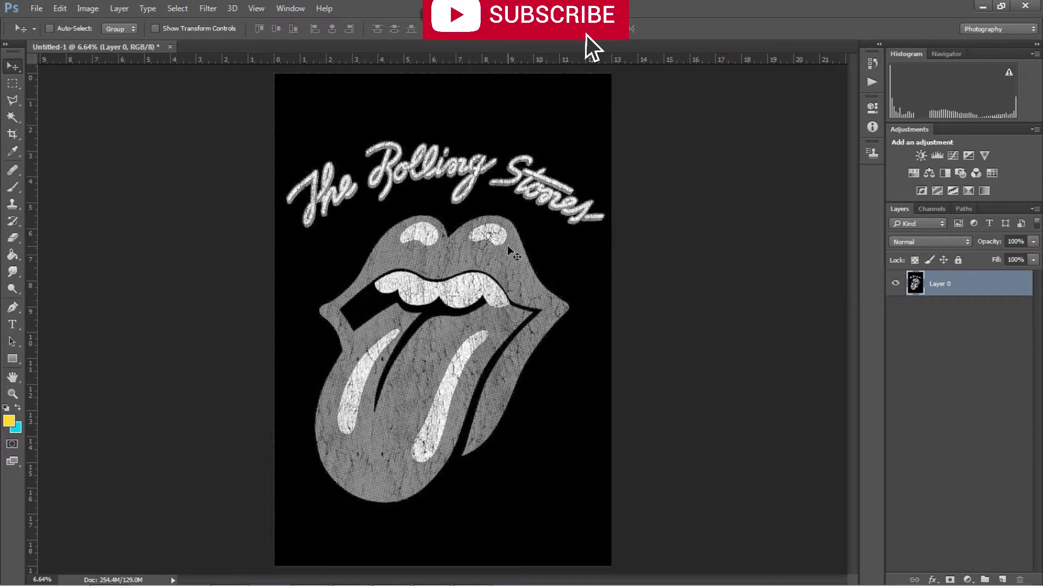
{"action": "scroll", "coordinate": [502, 233], "scroll_direction": "up", "scroll_amount": 3}
{"action": "scroll", "coordinate": [507, 212], "scroll_direction": "up", "scroll_amount": 4}
{"action": "scroll", "coordinate": [510, 204], "scroll_direction": "up", "scroll_amount": 3}
{"action": "scroll", "coordinate": [515, 201], "scroll_direction": "up", "scroll_amount": 2}
{"action": "scroll", "coordinate": [515, 200], "scroll_direction": "up", "scroll_amount": 3}
{"action": "scroll", "coordinate": [536, 182], "scroll_direction": "up", "scroll_amount": 2}
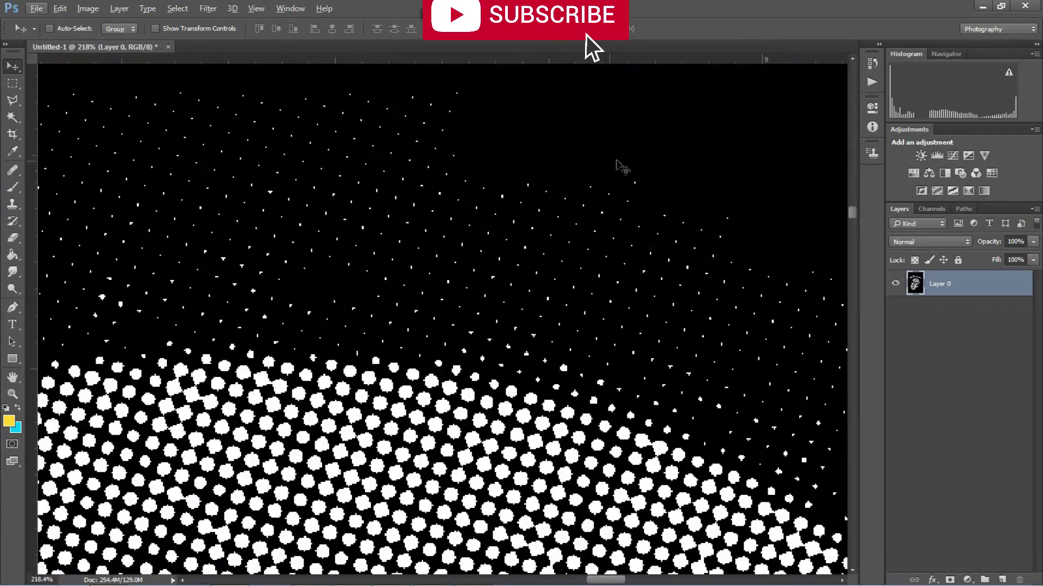
{"action": "scroll", "coordinate": [576, 308], "scroll_direction": "down", "scroll_amount": 2}
{"action": "scroll", "coordinate": [565, 302], "scroll_direction": "down", "scroll_amount": 3}
{"action": "scroll", "coordinate": [559, 302], "scroll_direction": "down", "scroll_amount": 2}
{"action": "scroll", "coordinate": [554, 302], "scroll_direction": "down", "scroll_amount": 1}
{"action": "scroll", "coordinate": [356, 305], "scroll_direction": "up", "scroll_amount": 3}
{"action": "scroll", "coordinate": [365, 306], "scroll_direction": "up", "scroll_amount": 2}
{"action": "scroll", "coordinate": [589, 484], "scroll_direction": "down", "scroll_amount": 2}
{"action": "scroll", "coordinate": [577, 462], "scroll_direction": "down", "scroll_amount": 3}
{"action": "scroll", "coordinate": [576, 463], "scroll_direction": "down", "scroll_amount": 2}
{"action": "scroll", "coordinate": [516, 407], "scroll_direction": "down", "scroll_amount": 1}
{"action": "scroll", "coordinate": [413, 326], "scroll_direction": "down", "scroll_amount": 1}
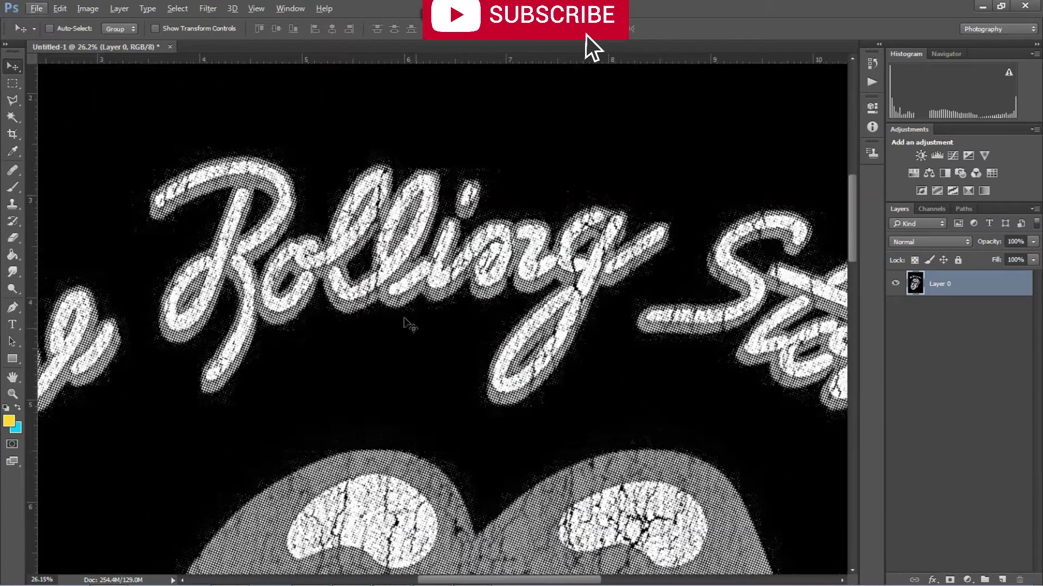
{"action": "scroll", "coordinate": [440, 348], "scroll_direction": "down", "scroll_amount": 1}
{"action": "key", "text": "ctrl+r"}
{"action": "scroll", "coordinate": [446, 348], "scroll_direction": "down", "scroll_amount": 2}
{"action": "scroll", "coordinate": [454, 349], "scroll_direction": "down", "scroll_amount": 2}
{"action": "scroll", "coordinate": [454, 349], "scroll_direction": "up", "scroll_amount": 3}
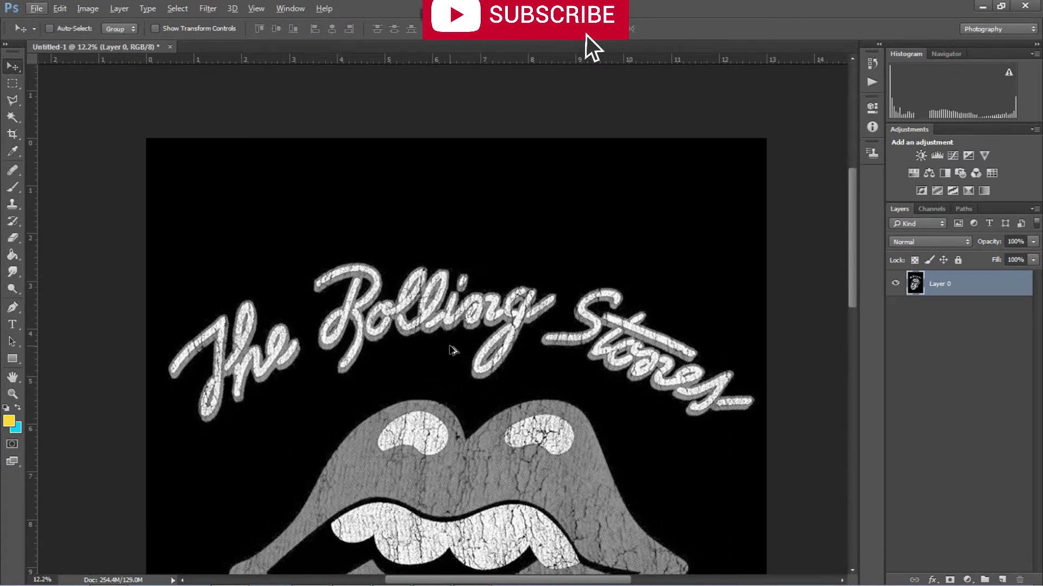
{"action": "scroll", "coordinate": [526, 353], "scroll_direction": "down", "scroll_amount": 2}
{"action": "scroll", "coordinate": [554, 346], "scroll_direction": "down", "scroll_amount": 2}
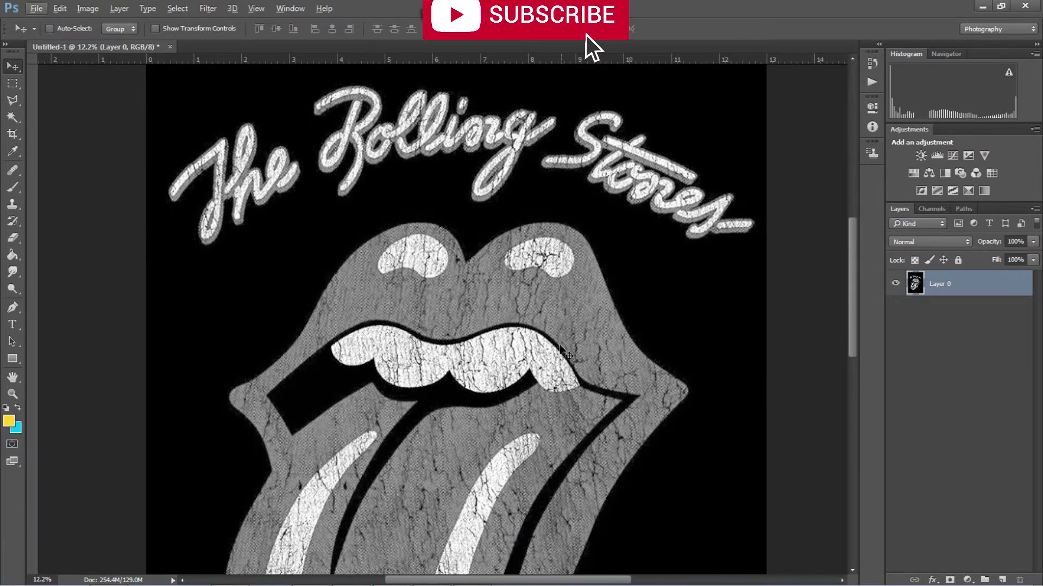
{"action": "scroll", "coordinate": [397, 233], "scroll_direction": "up", "scroll_amount": 1}
{"action": "scroll", "coordinate": [396, 233], "scroll_direction": "up", "scroll_amount": 2}
{"action": "scroll", "coordinate": [399, 239], "scroll_direction": "down", "scroll_amount": 1}
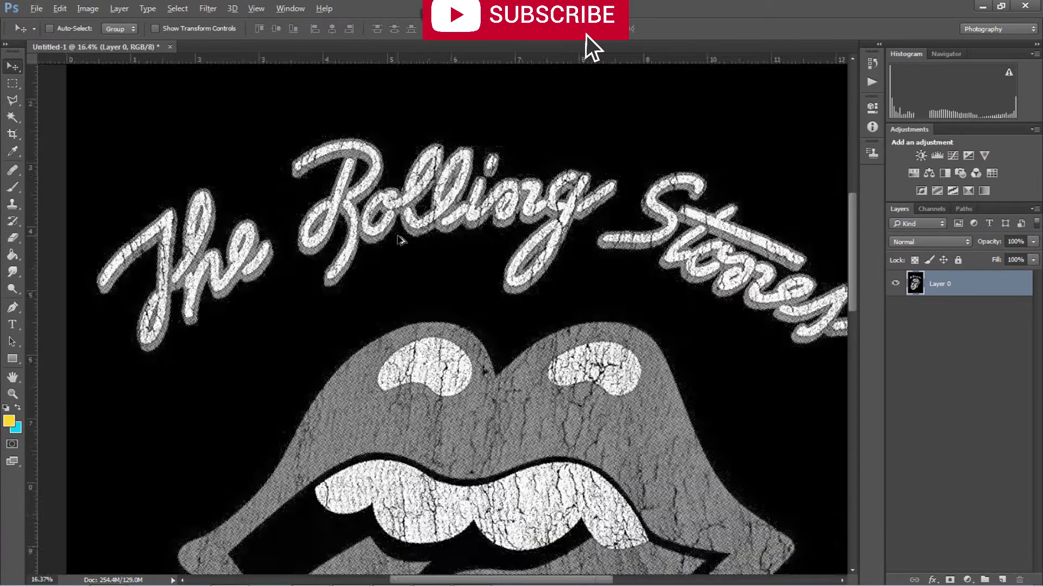
{"action": "scroll", "coordinate": [400, 247], "scroll_direction": "down", "scroll_amount": 1}
{"action": "scroll", "coordinate": [401, 245], "scroll_direction": "down", "scroll_amount": 2}
{"action": "scroll", "coordinate": [402, 245], "scroll_direction": "down", "scroll_amount": 1}
{"action": "scroll", "coordinate": [402, 243], "scroll_direction": "up", "scroll_amount": 1}
{"action": "scroll", "coordinate": [402, 244], "scroll_direction": "up", "scroll_amount": 1}
{"action": "scroll", "coordinate": [483, 281], "scroll_direction": "down", "scroll_amount": 1}
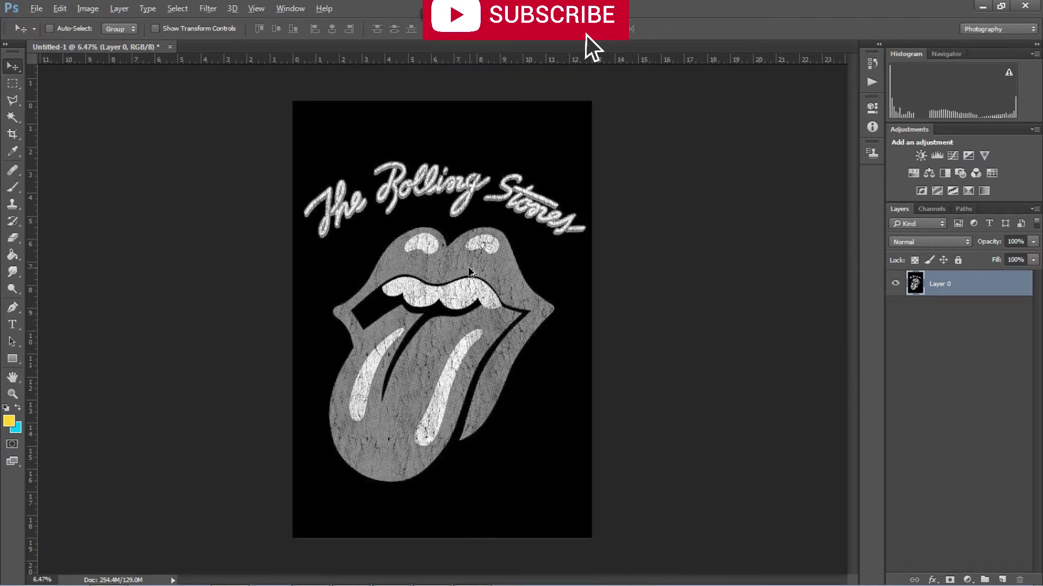
{"action": "scroll", "coordinate": [467, 269], "scroll_direction": "up", "scroll_amount": 3}
{"action": "scroll", "coordinate": [466, 269], "scroll_direction": "up", "scroll_amount": 1}
{"action": "scroll", "coordinate": [464, 272], "scroll_direction": "up", "scroll_amount": 2}
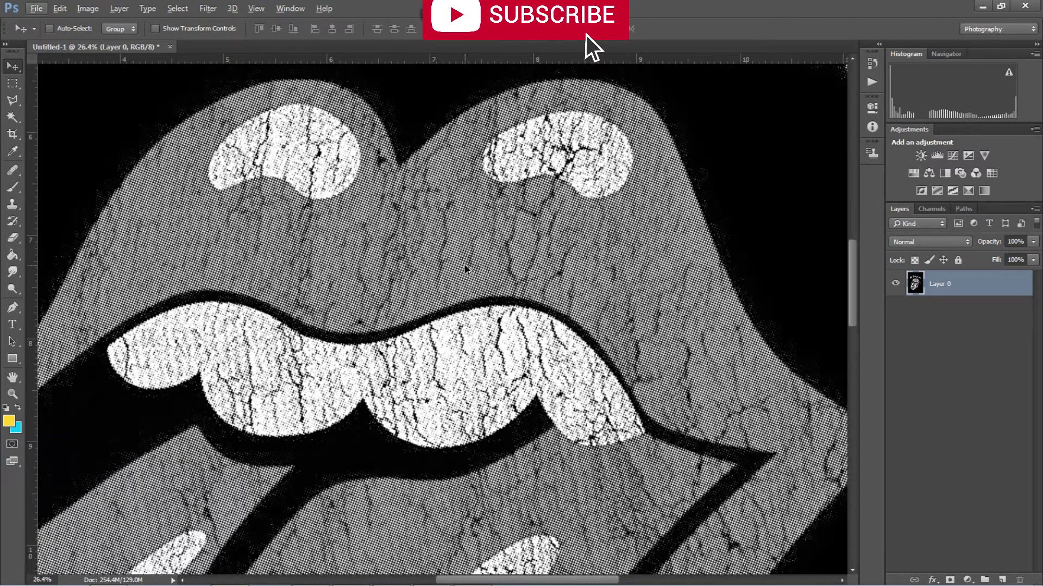
{"action": "scroll", "coordinate": [459, 278], "scroll_direction": "down", "scroll_amount": 1}
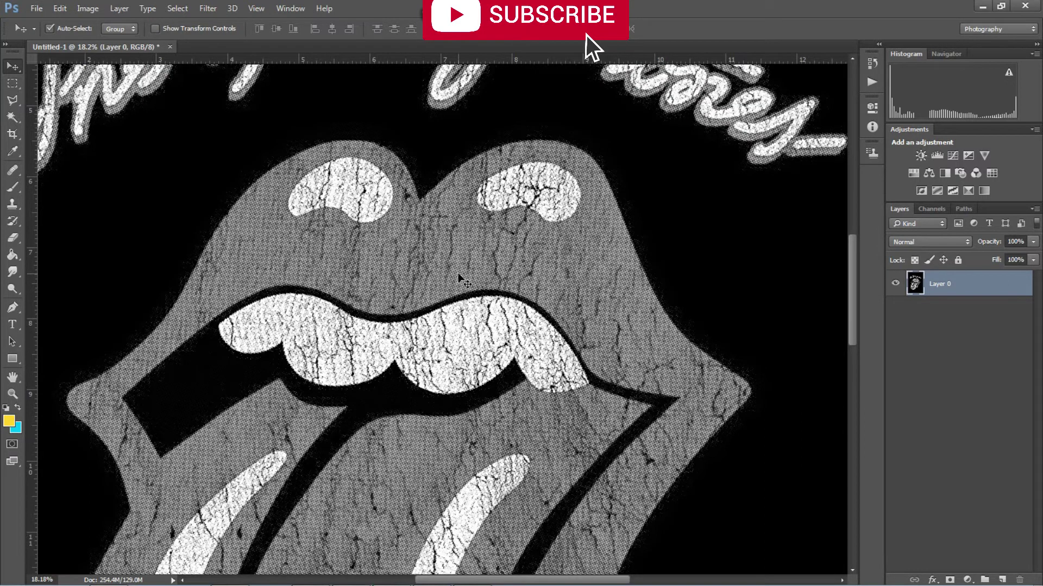
{"action": "scroll", "coordinate": [459, 278], "scroll_direction": "down", "scroll_amount": 3}
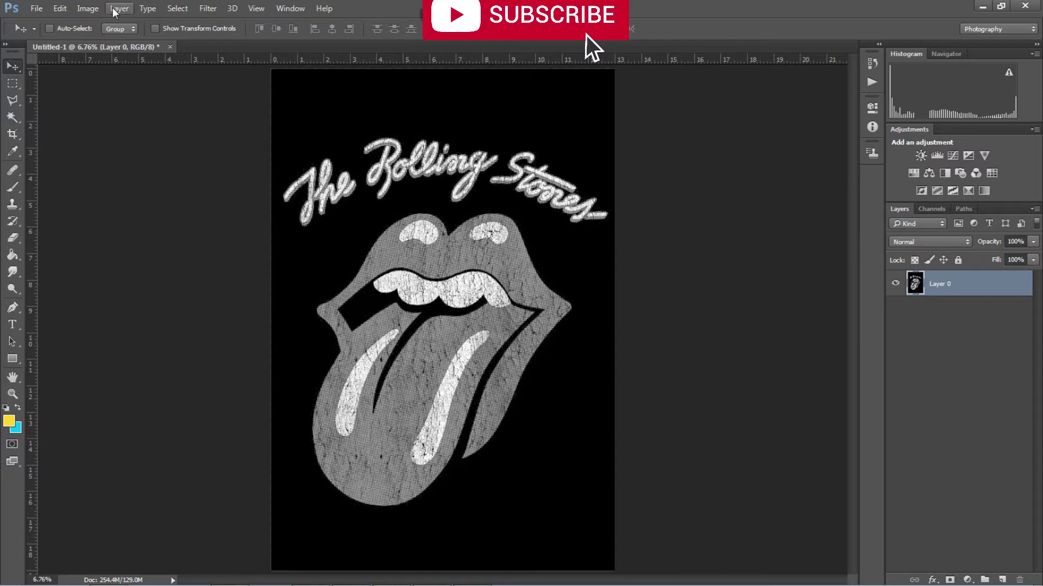
Step: Use Color Range, sampling the white halftone dots, to select the light title and tongue
{"action": "left_click", "coordinate": [177, 9]}
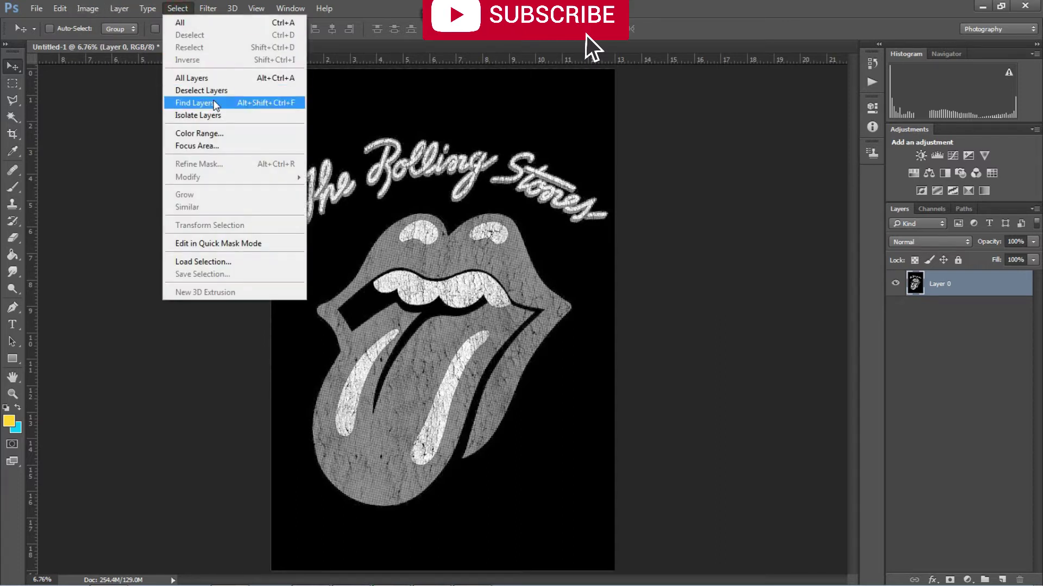
{"action": "left_click", "coordinate": [205, 132]}
{"action": "left_click", "coordinate": [474, 231]}
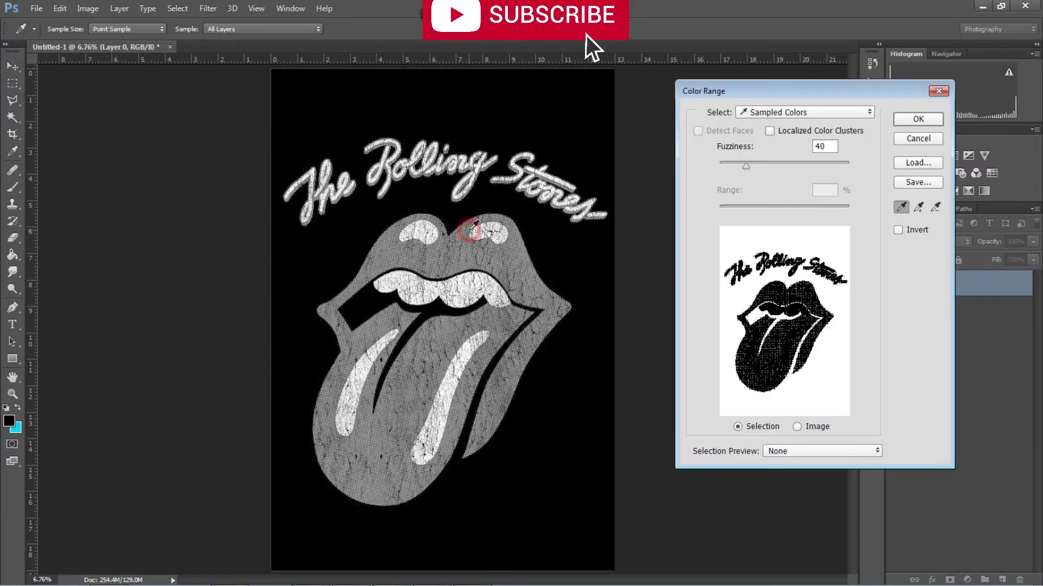
{"action": "scroll", "coordinate": [474, 190], "scroll_direction": "up", "scroll_amount": 4, "text": "alt"}
{"action": "scroll", "coordinate": [473, 190], "scroll_direction": "up", "scroll_amount": 3, "text": "alt"}
{"action": "scroll", "coordinate": [451, 201], "scroll_direction": "up", "scroll_amount": 3, "text": "alt"}
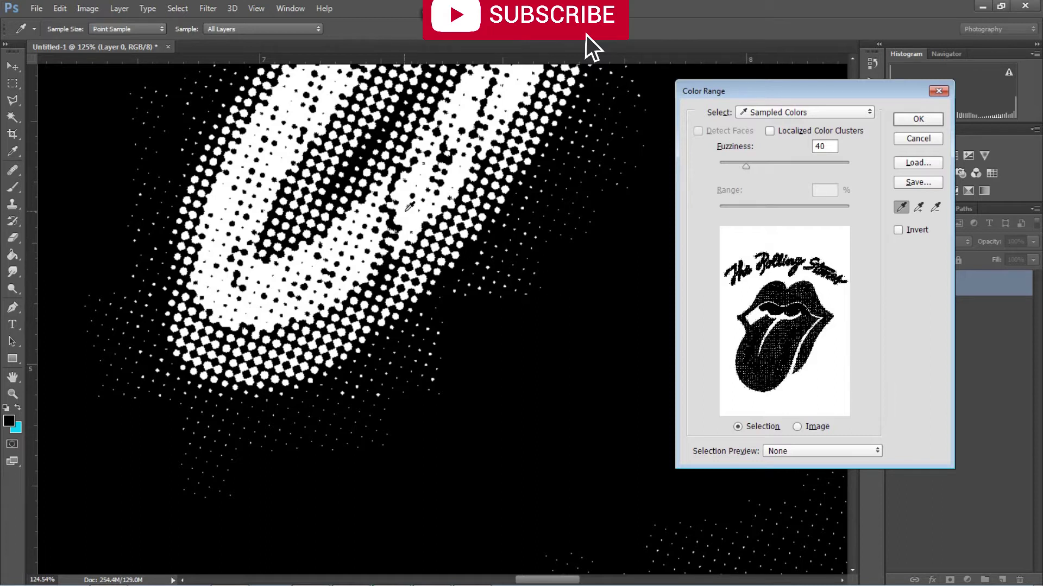
{"action": "left_click", "coordinate": [409, 218]}
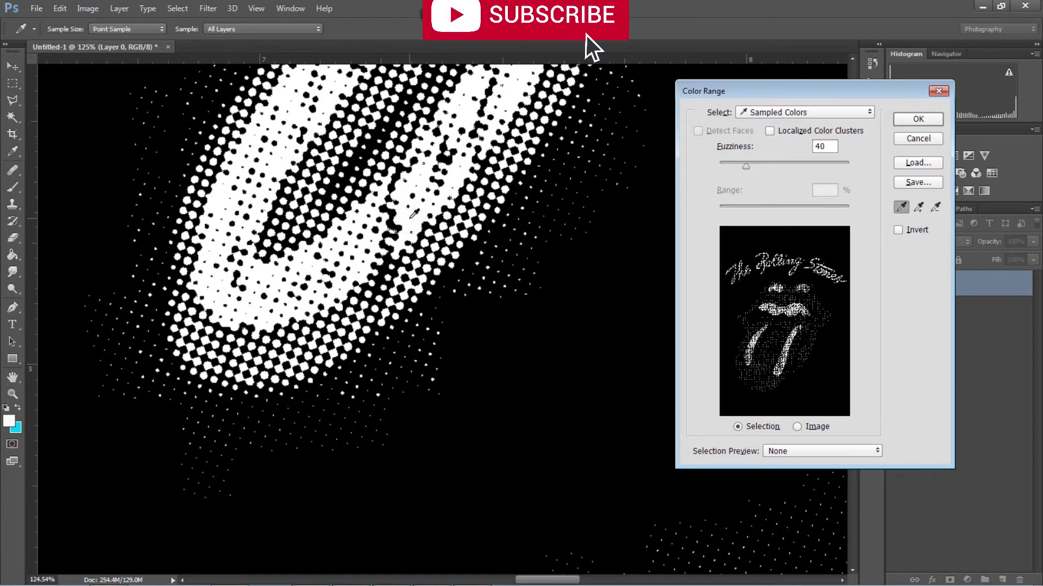
{"action": "scroll", "coordinate": [478, 297], "scroll_direction": "down", "scroll_amount": 3}
{"action": "scroll", "coordinate": [478, 297], "scroll_direction": "down", "scroll_amount": 3}
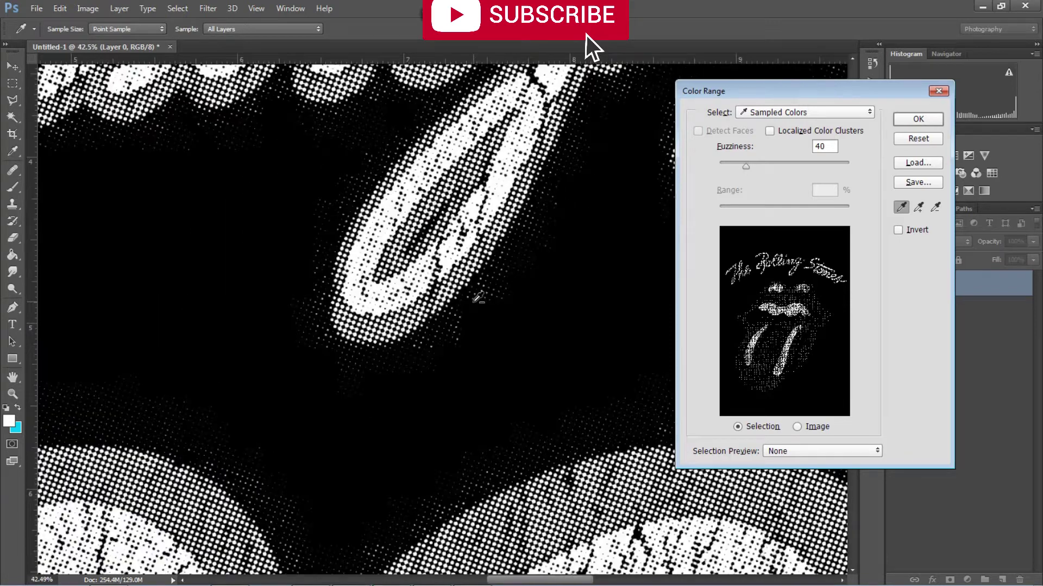
{"action": "scroll", "coordinate": [478, 297], "scroll_direction": "down", "scroll_amount": 2}
{"action": "scroll", "coordinate": [478, 297], "scroll_direction": "down", "scroll_amount": 2}
{"action": "scroll", "coordinate": [479, 299], "scroll_direction": "down", "scroll_amount": 2}
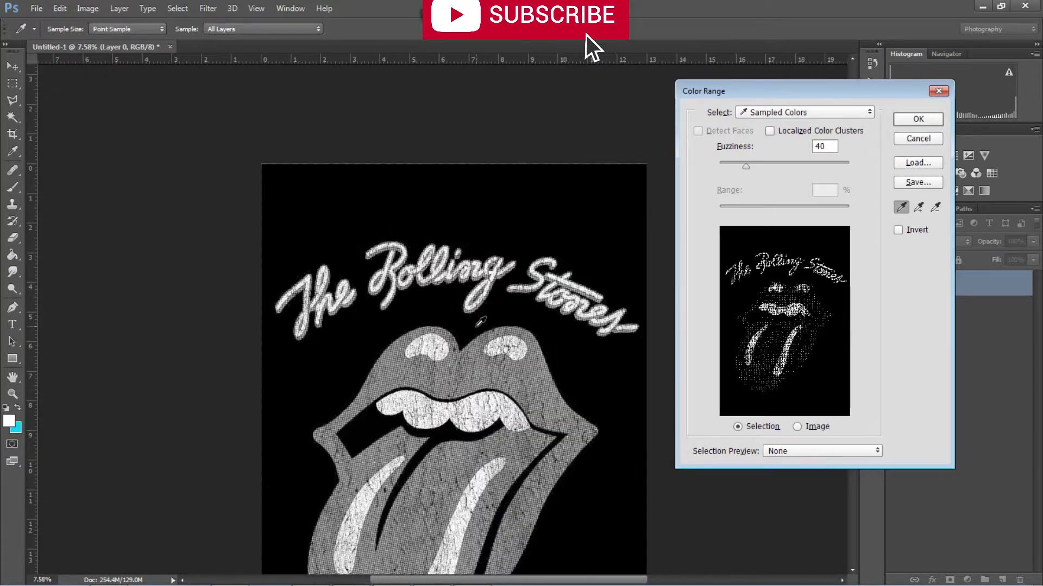
{"action": "scroll", "coordinate": [481, 321], "scroll_direction": "down", "scroll_amount": 3}
{"action": "scroll", "coordinate": [481, 320], "scroll_direction": "down", "scroll_amount": 1}
{"action": "scroll", "coordinate": [482, 320], "scroll_direction": "down", "scroll_amount": 2}
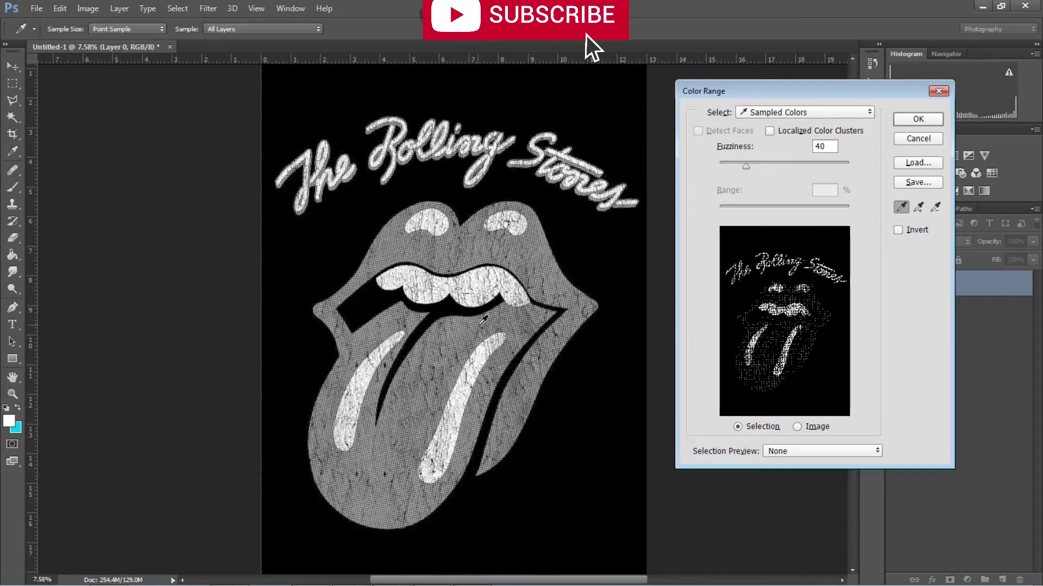
{"action": "scroll", "coordinate": [483, 320], "scroll_direction": "down", "scroll_amount": 1}
{"action": "scroll", "coordinate": [482, 320], "scroll_direction": "down", "scroll_amount": 1}
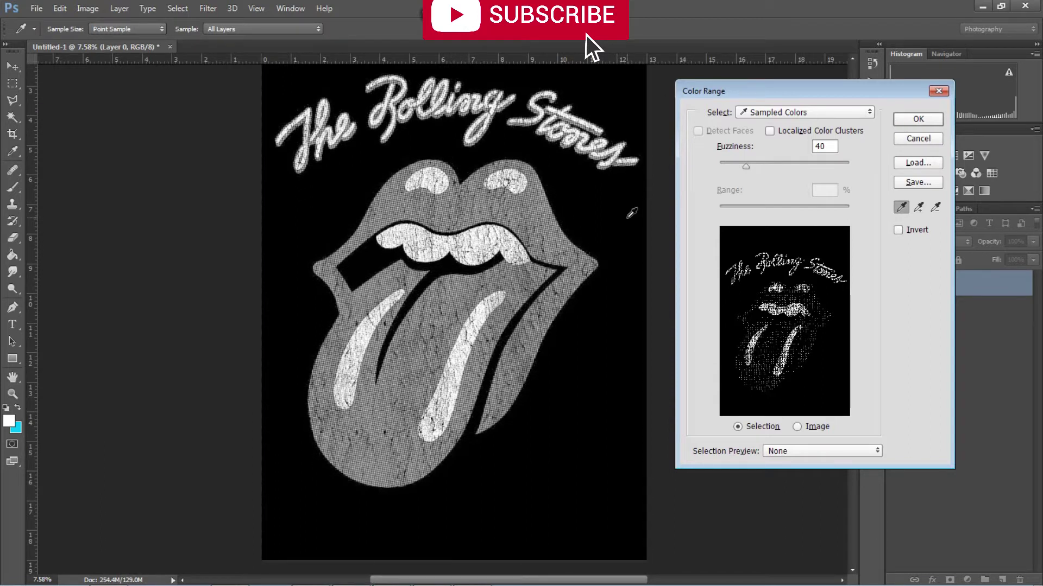
{"action": "left_click", "coordinate": [927, 119]}
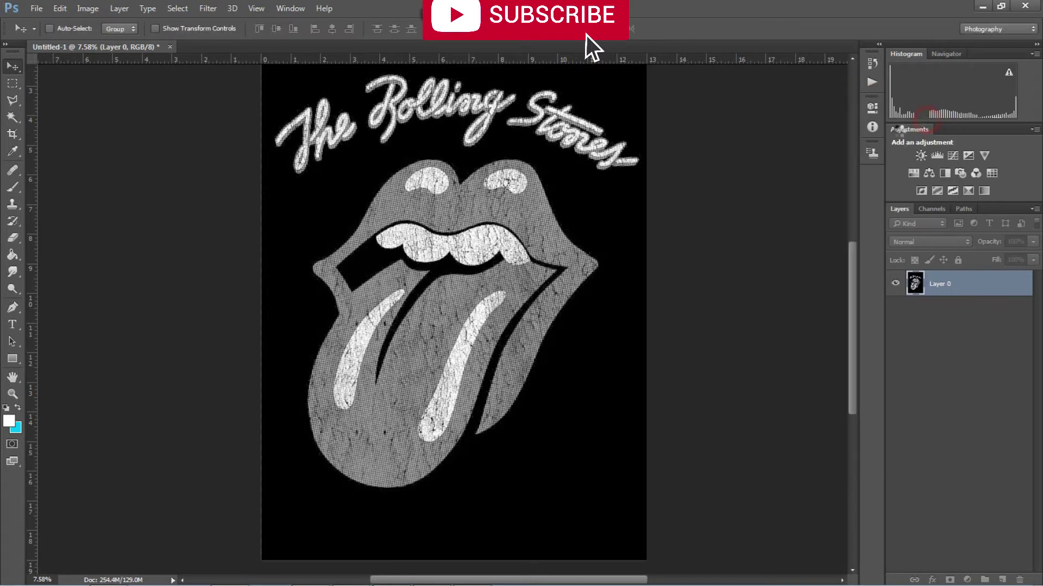
{"action": "scroll", "coordinate": [501, 270], "scroll_direction": "up", "scroll_amount": 1}
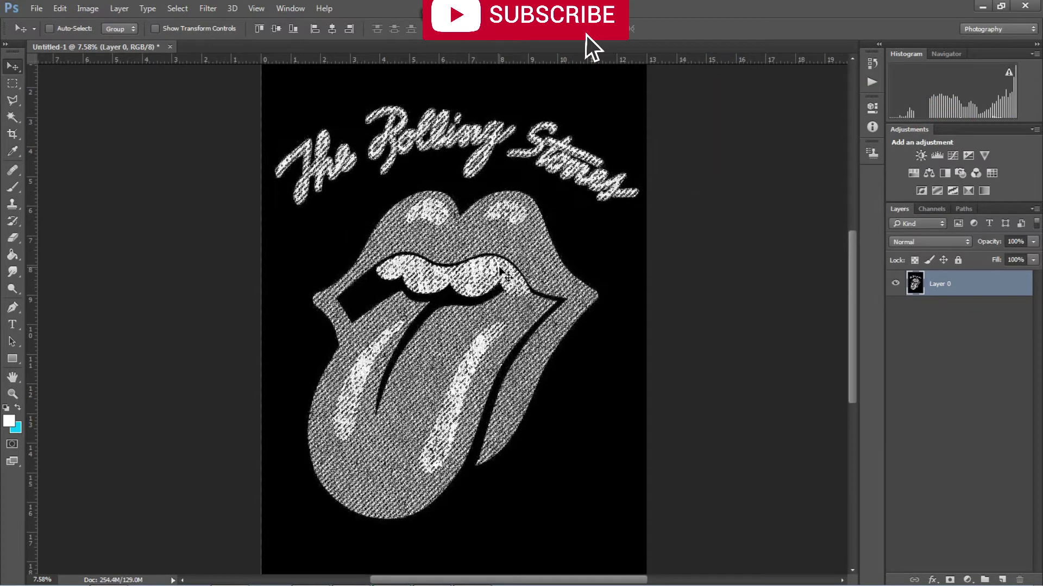
{"action": "scroll", "coordinate": [501, 270], "scroll_direction": "up", "scroll_amount": 1}
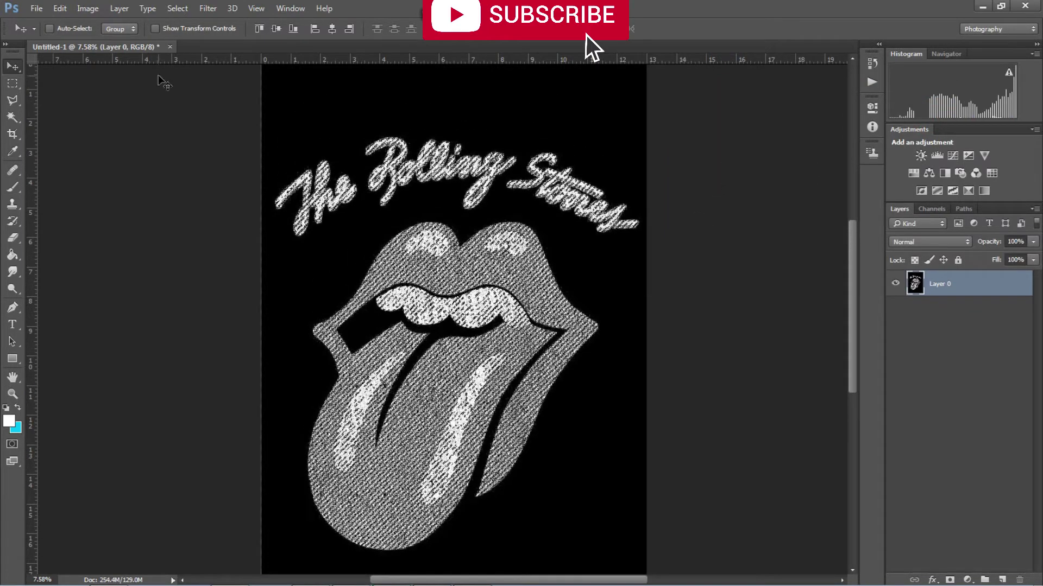
Step: Fill the selected dots with bright red (f9050b) using Edit > Fill
{"action": "left_click", "coordinate": [60, 10]}
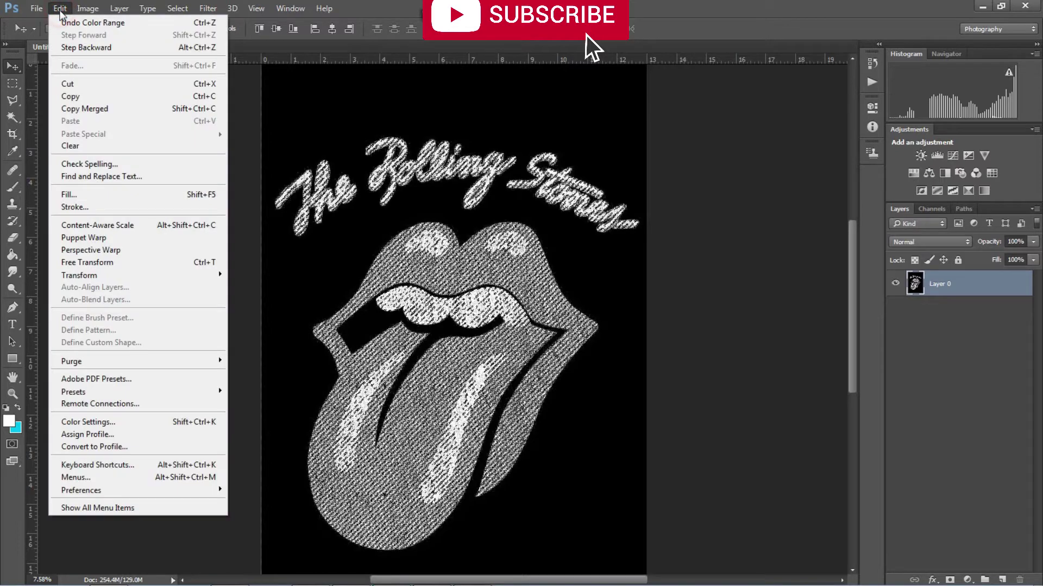
{"action": "left_click", "coordinate": [88, 199]}
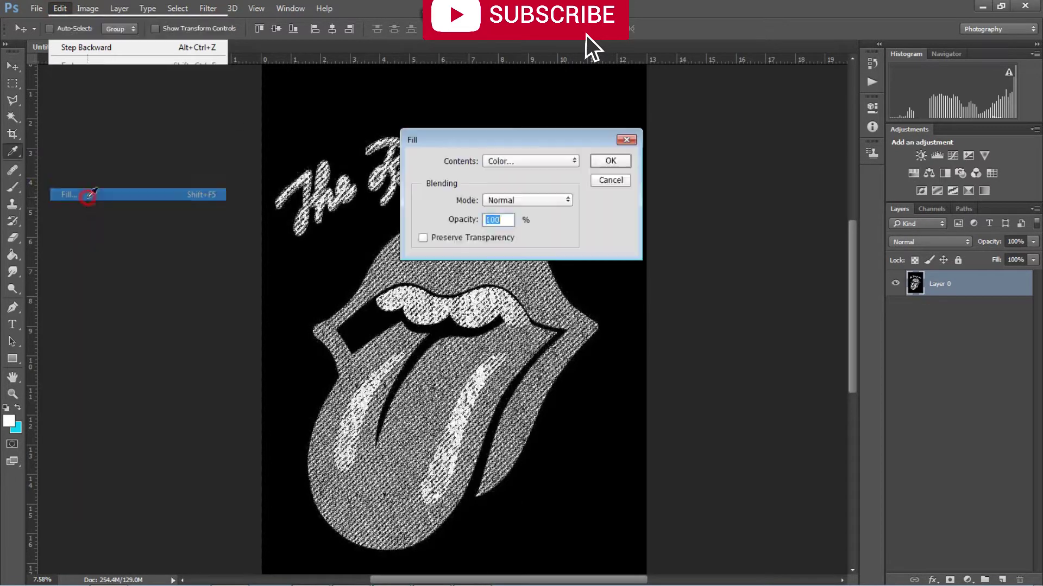
{"action": "left_click", "coordinate": [564, 163]}
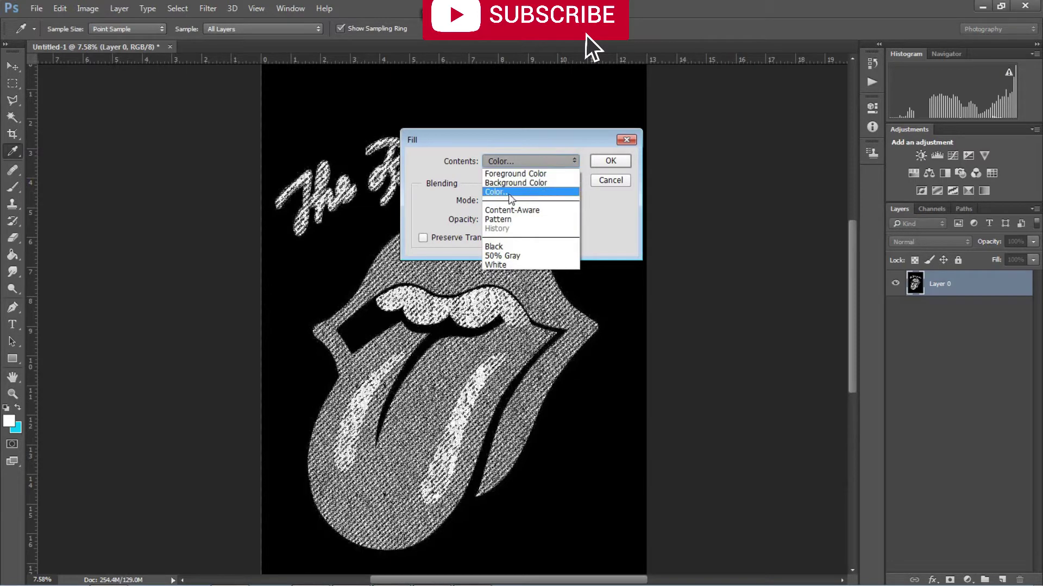
{"action": "left_click", "coordinate": [509, 192]}
{"action": "left_click", "coordinate": [704, 147]}
{"action": "left_click", "coordinate": [724, 125]}
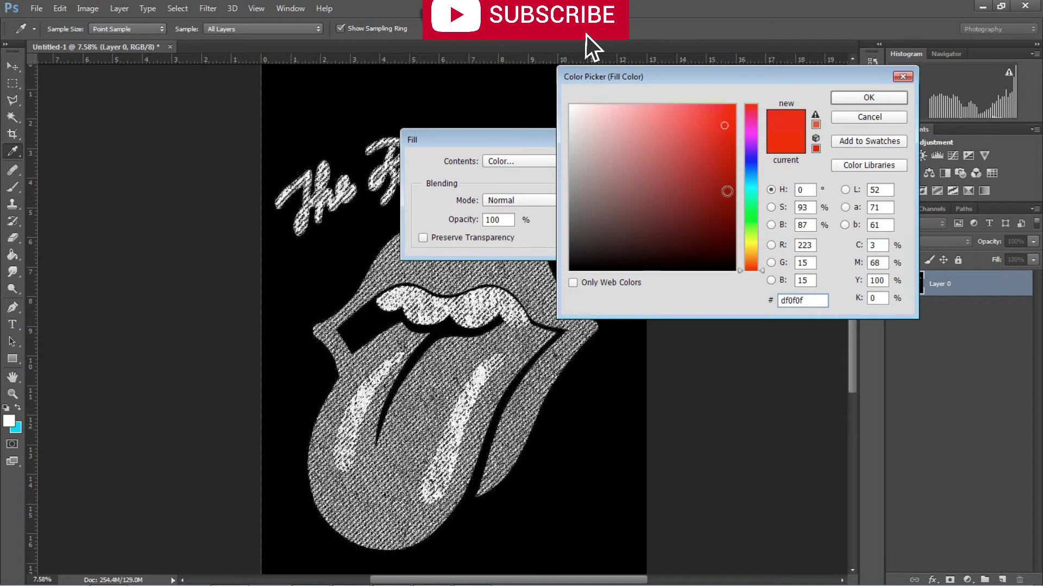
{"action": "left_click_drag", "start_coordinate": [751, 122], "coordinate": [751, 105]}
{"action": "left_click", "coordinate": [732, 108]}
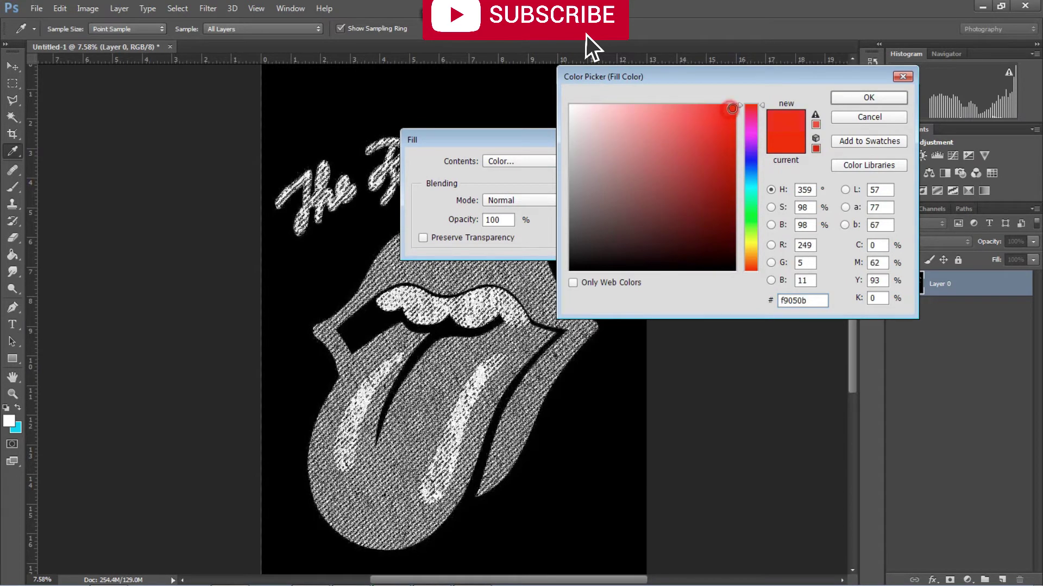
{"action": "left_click", "coordinate": [868, 98]}
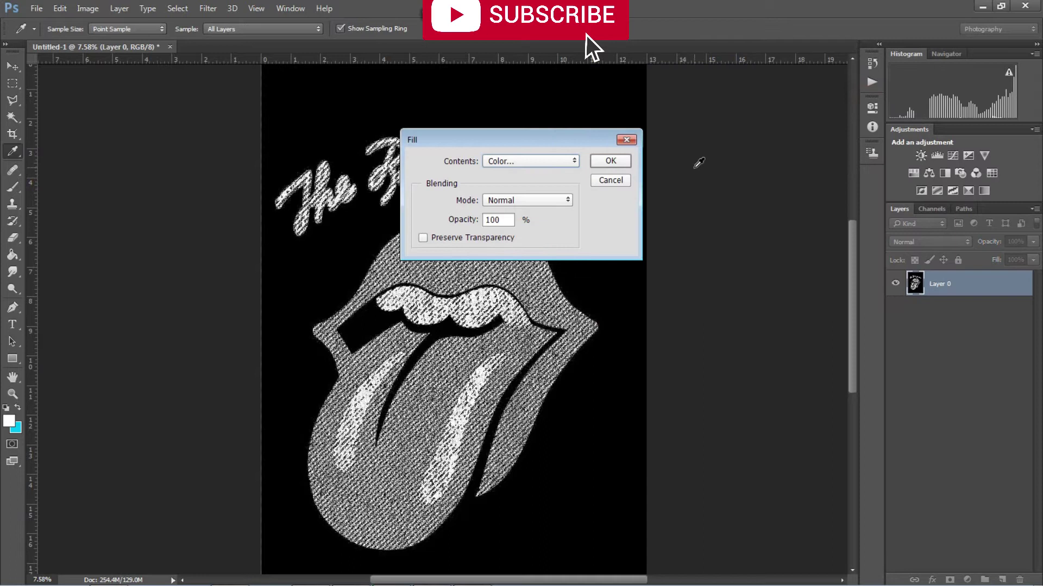
{"action": "left_click", "coordinate": [611, 161]}
{"action": "key", "text": "v"}
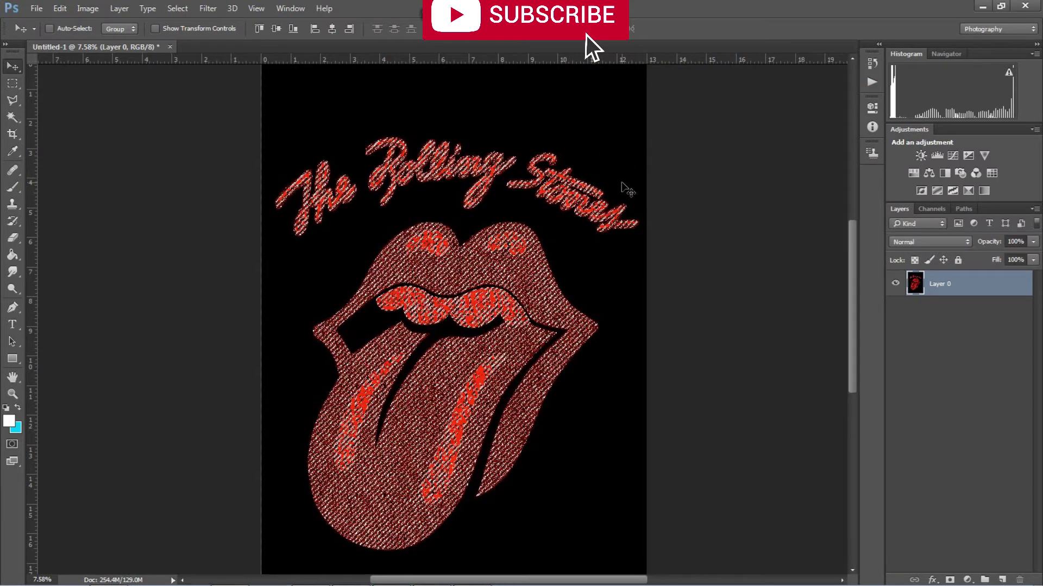
{"action": "scroll", "coordinate": [485, 261], "scroll_direction": "down", "scroll_amount": 1}
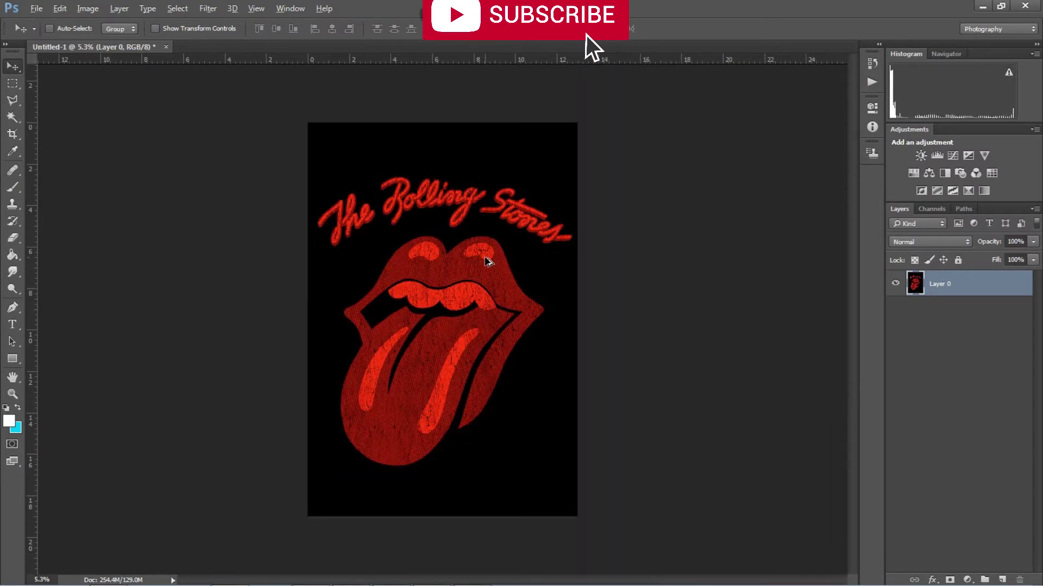
{"action": "scroll", "coordinate": [449, 319], "scroll_direction": "up", "scroll_amount": 1}
{"action": "scroll", "coordinate": [470, 292], "scroll_direction": "up", "scroll_amount": 1}
{"action": "scroll", "coordinate": [485, 219], "scroll_direction": "up", "scroll_amount": 2}
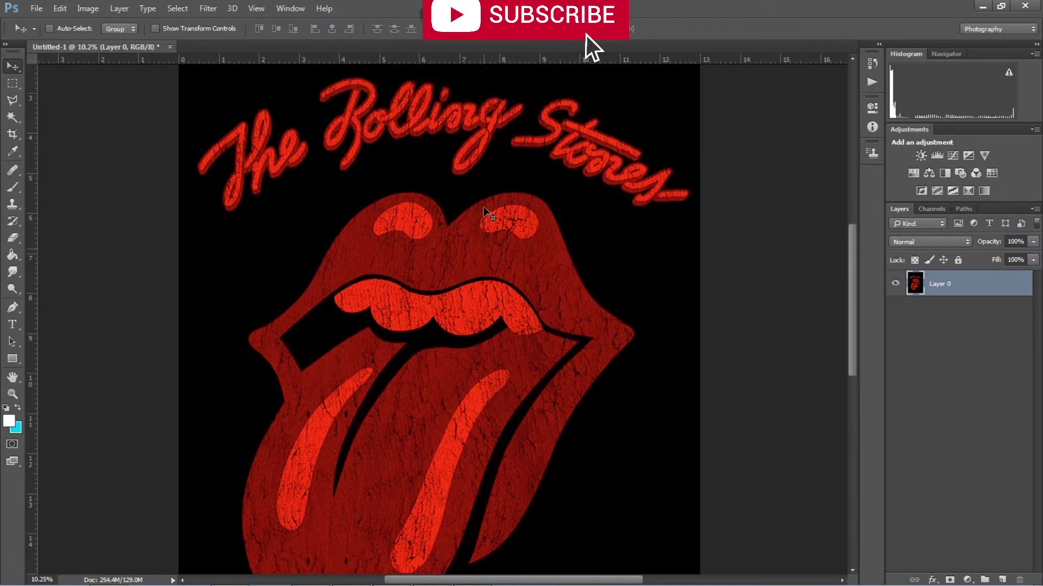
{"action": "scroll", "coordinate": [487, 218], "scroll_direction": "up", "scroll_amount": 2}
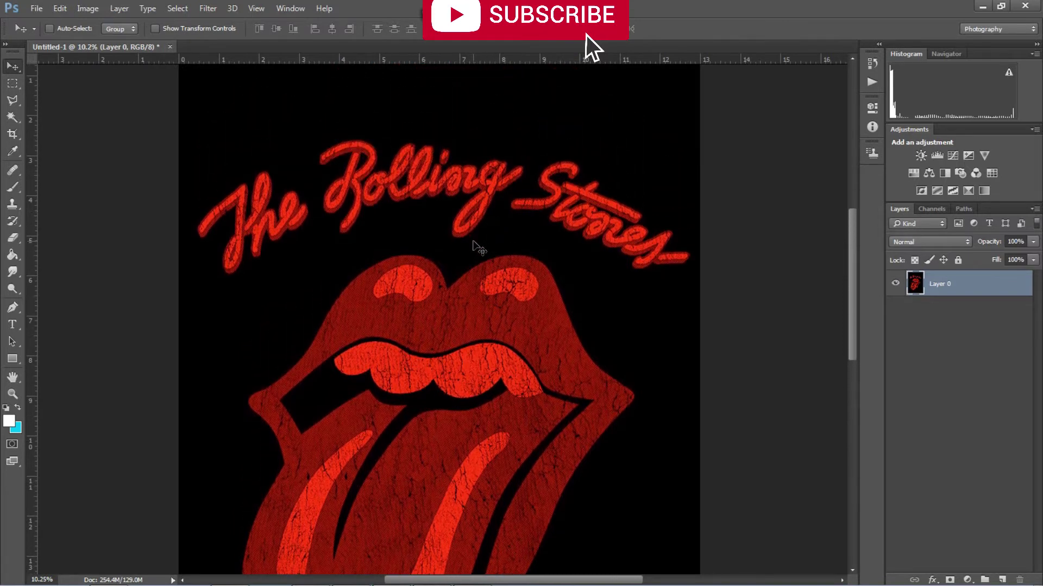
{"action": "scroll", "coordinate": [472, 247], "scroll_direction": "down", "scroll_amount": 1}
{"action": "scroll", "coordinate": [474, 248], "scroll_direction": "down", "scroll_amount": 3}
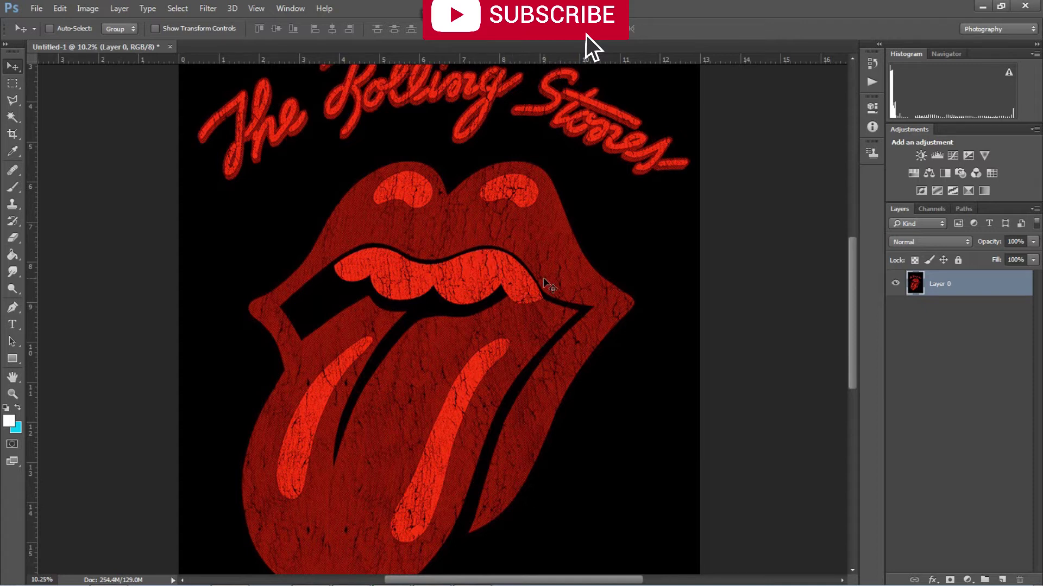
{"action": "scroll", "coordinate": [538, 279], "scroll_direction": "down", "scroll_amount": 1}
{"action": "scroll", "coordinate": [549, 298], "scroll_direction": "down", "scroll_amount": 1}
{"action": "scroll", "coordinate": [554, 306], "scroll_direction": "down", "scroll_amount": 1}
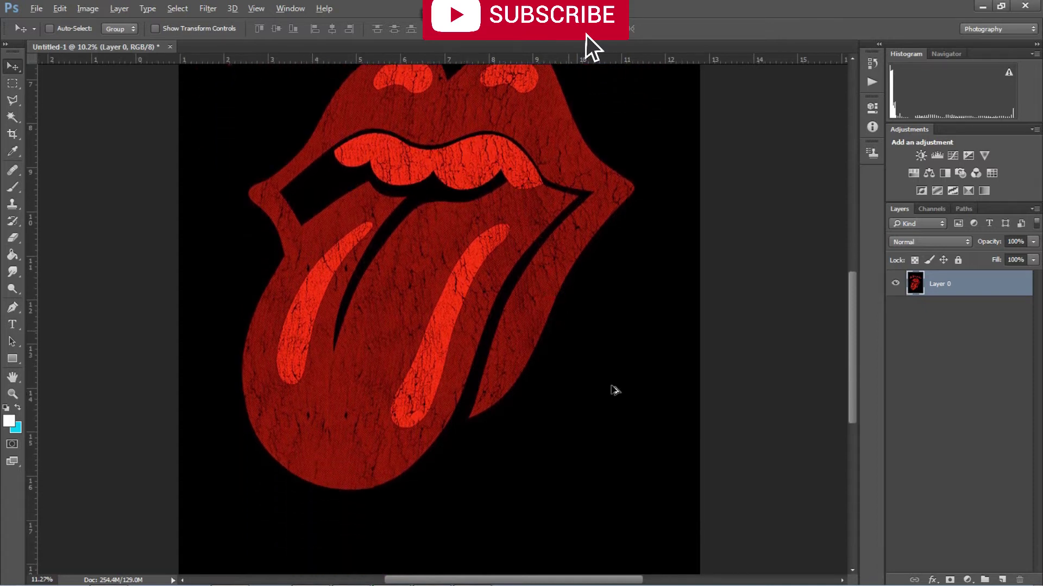
{"action": "scroll", "coordinate": [612, 391], "scroll_direction": "up", "scroll_amount": 3}
{"action": "scroll", "coordinate": [512, 321], "scroll_direction": "down", "scroll_amount": 2}
{"action": "scroll", "coordinate": [509, 322], "scroll_direction": "down", "scroll_amount": 2}
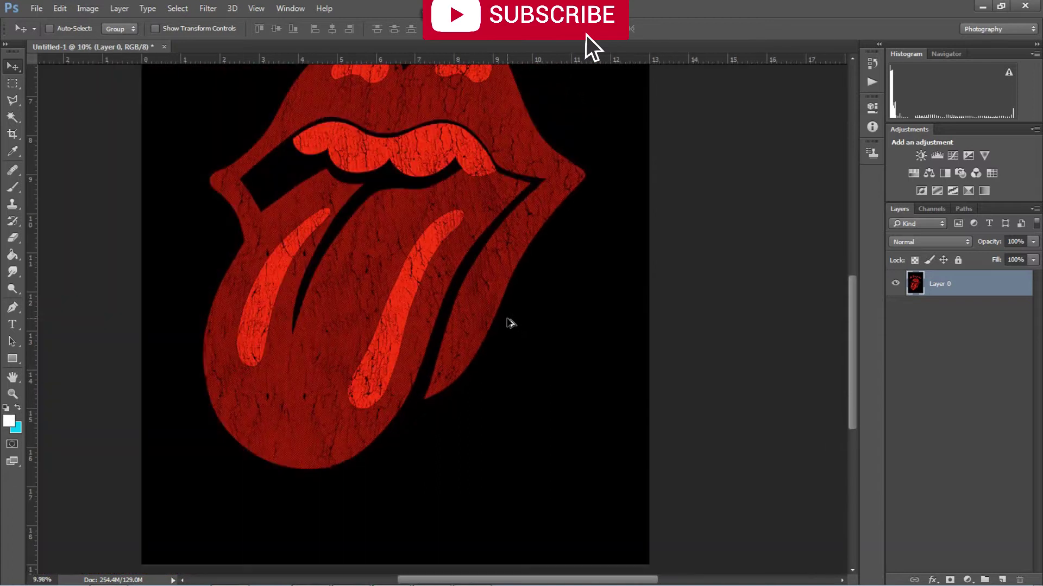
{"action": "scroll", "coordinate": [440, 257], "scroll_direction": "down", "scroll_amount": 2}
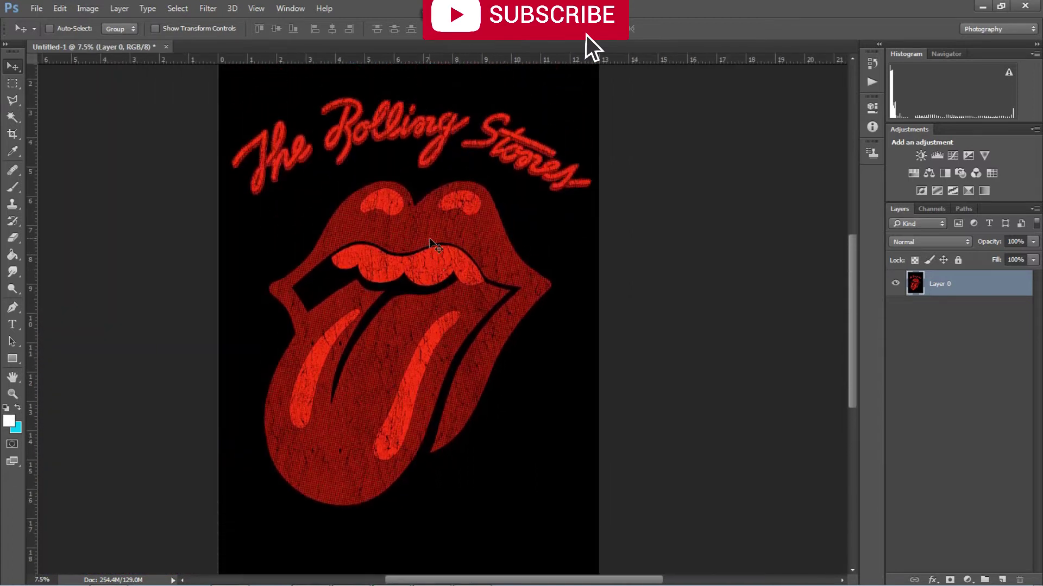
{"action": "scroll", "coordinate": [413, 233], "scroll_direction": "up", "scroll_amount": 2}
{"action": "scroll", "coordinate": [398, 233], "scroll_direction": "up", "scroll_amount": 2}
{"action": "scroll", "coordinate": [400, 234], "scroll_direction": "up", "scroll_amount": 1}
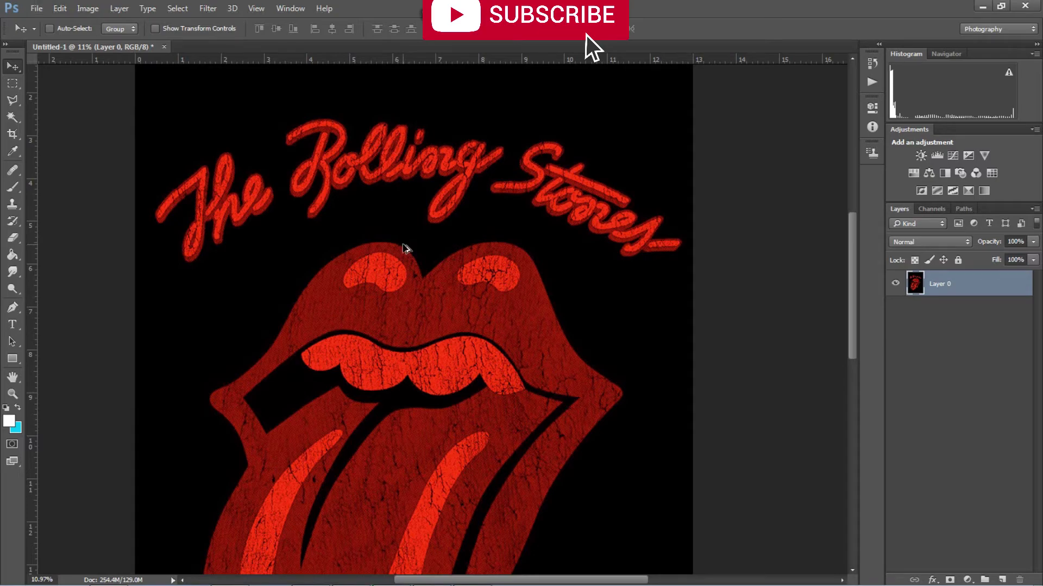
{"action": "scroll", "coordinate": [413, 244], "scroll_direction": "up", "scroll_amount": 3}
{"action": "scroll", "coordinate": [420, 266], "scroll_direction": "up", "scroll_amount": 3}
{"action": "scroll", "coordinate": [418, 277], "scroll_direction": "up", "scroll_amount": 2}
{"action": "scroll", "coordinate": [407, 284], "scroll_direction": "up", "scroll_amount": 3}
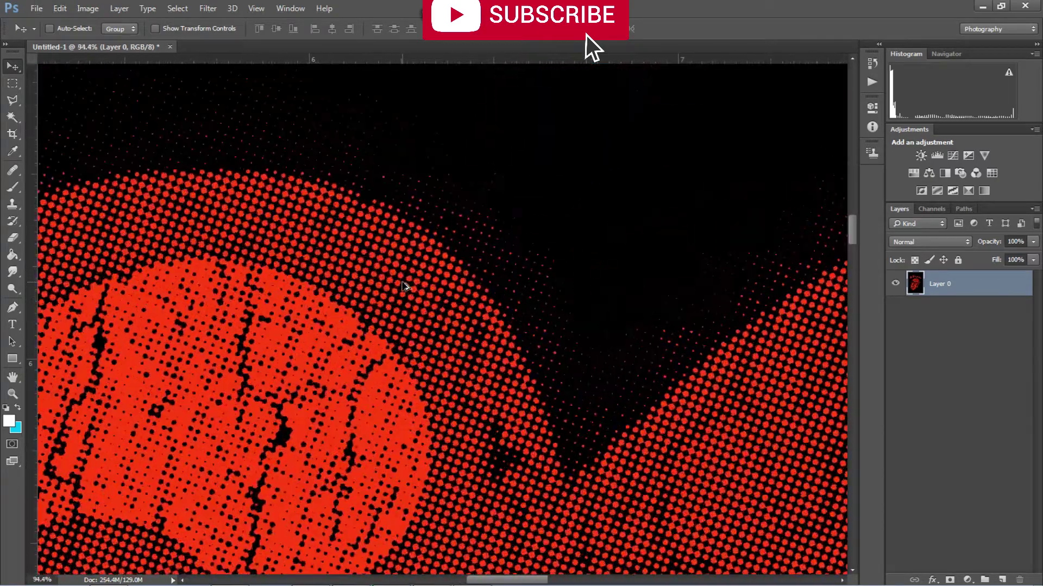
{"action": "scroll", "coordinate": [408, 289], "scroll_direction": "down", "scroll_amount": 2}
{"action": "scroll", "coordinate": [409, 289], "scroll_direction": "down", "scroll_amount": 3}
{"action": "scroll", "coordinate": [409, 289], "scroll_direction": "down", "scroll_amount": 3}
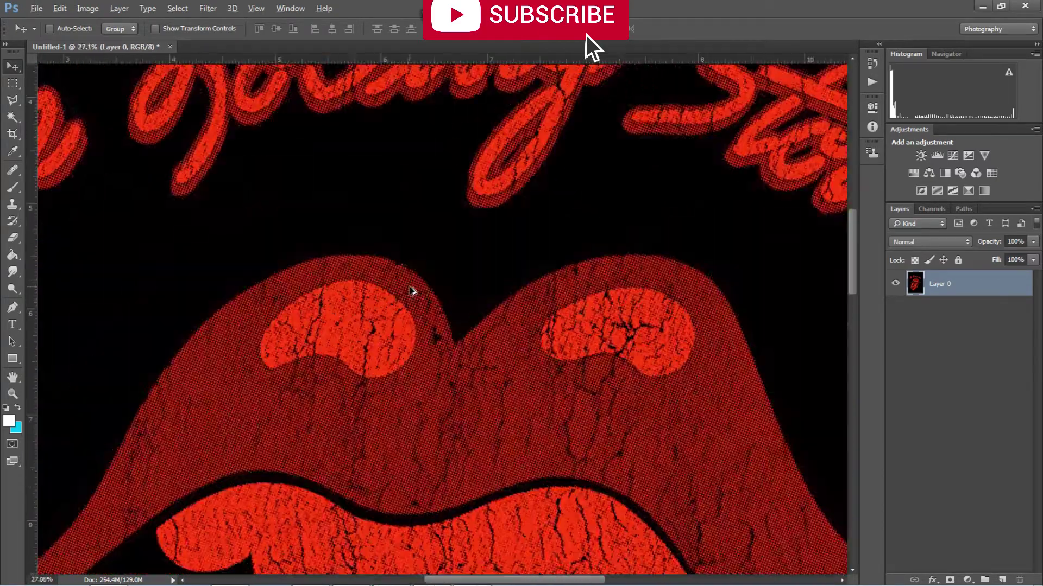
{"action": "scroll", "coordinate": [410, 288], "scroll_direction": "down", "scroll_amount": 3}
{"action": "scroll", "coordinate": [411, 288], "scroll_direction": "down", "scroll_amount": 1}
{"action": "scroll", "coordinate": [429, 336], "scroll_direction": "down", "scroll_amount": 2}
{"action": "scroll", "coordinate": [445, 356], "scroll_direction": "up", "scroll_amount": 2}
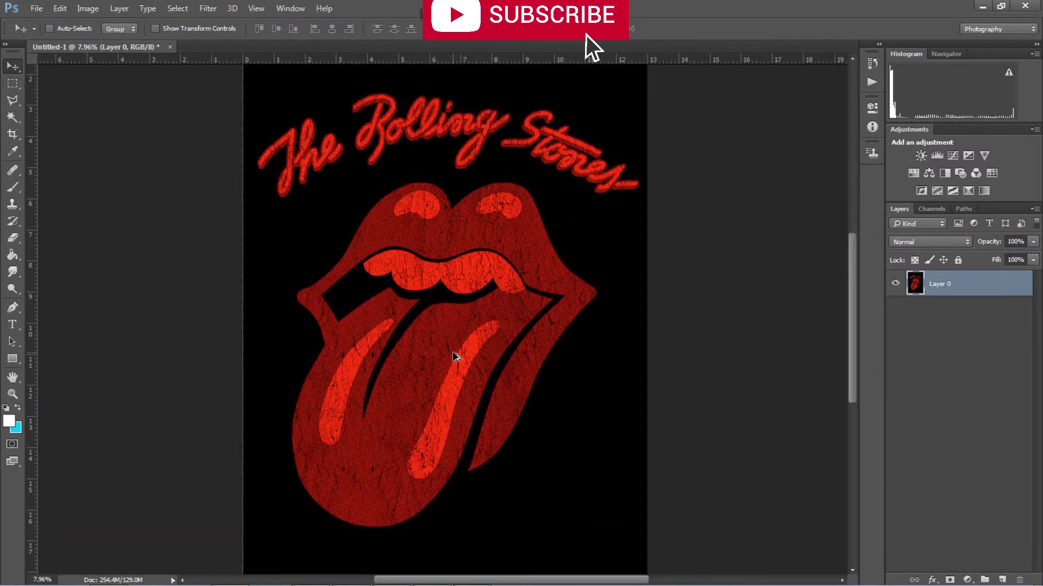
{"action": "scroll", "coordinate": [467, 299], "scroll_direction": "up", "scroll_amount": 1}
{"action": "scroll", "coordinate": [477, 239], "scroll_direction": "up", "scroll_amount": 2}
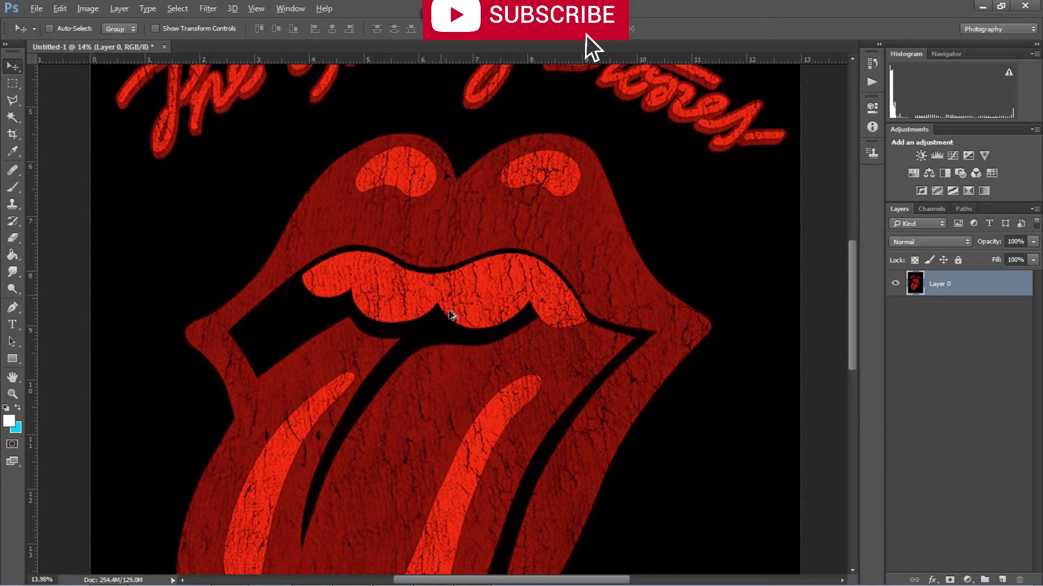
{"action": "scroll", "coordinate": [477, 239], "scroll_direction": "up", "scroll_amount": 3}
{"action": "scroll", "coordinate": [187, 103], "scroll_direction": "down", "scroll_amount": 3}
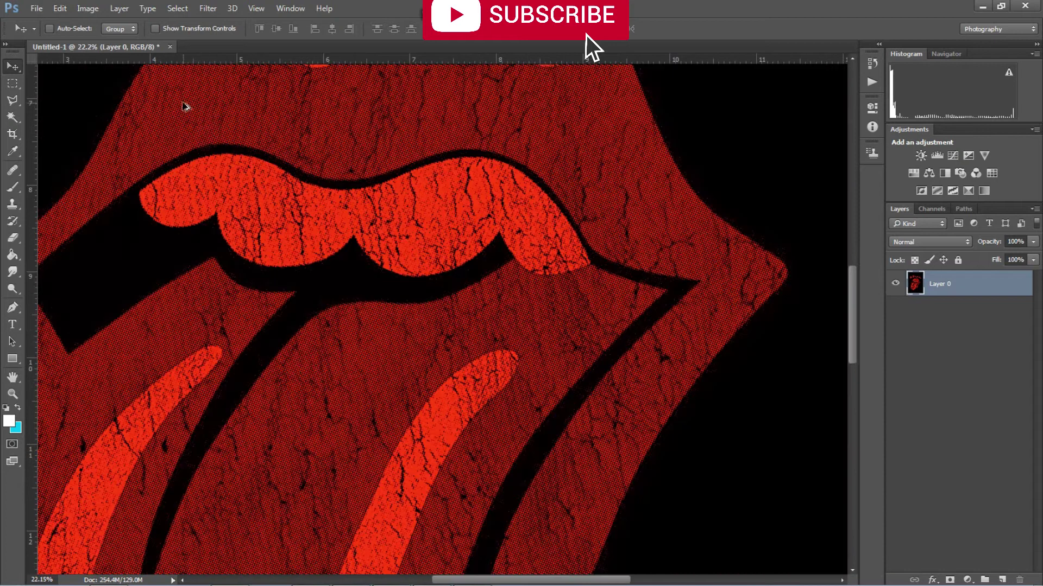
{"action": "scroll", "coordinate": [185, 95], "scroll_direction": "up", "scroll_amount": 4}
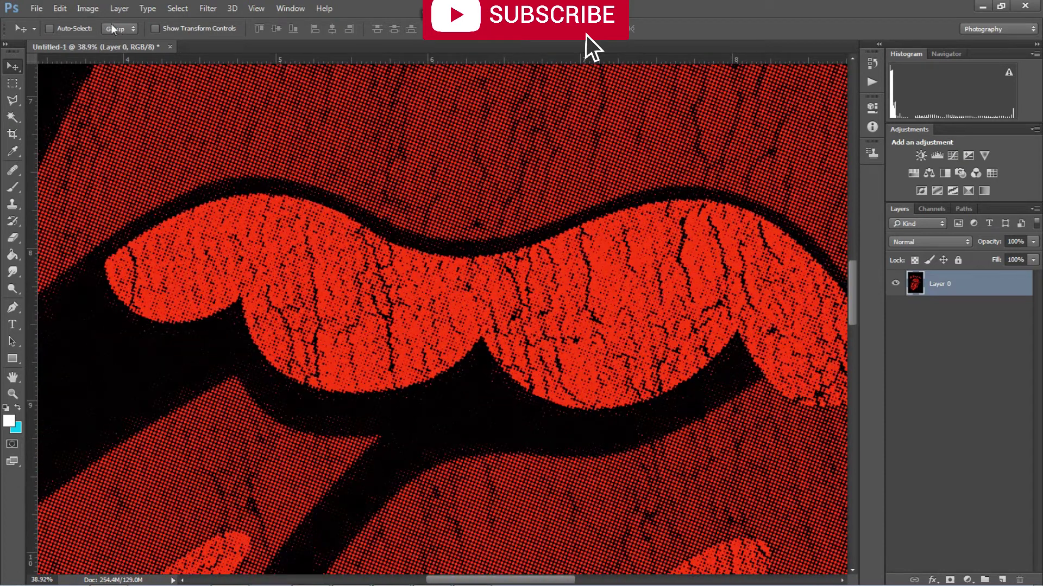
Step: Use Color Range, sampling the red dots on the lips, to select all red dots
{"action": "left_click", "coordinate": [178, 9]}
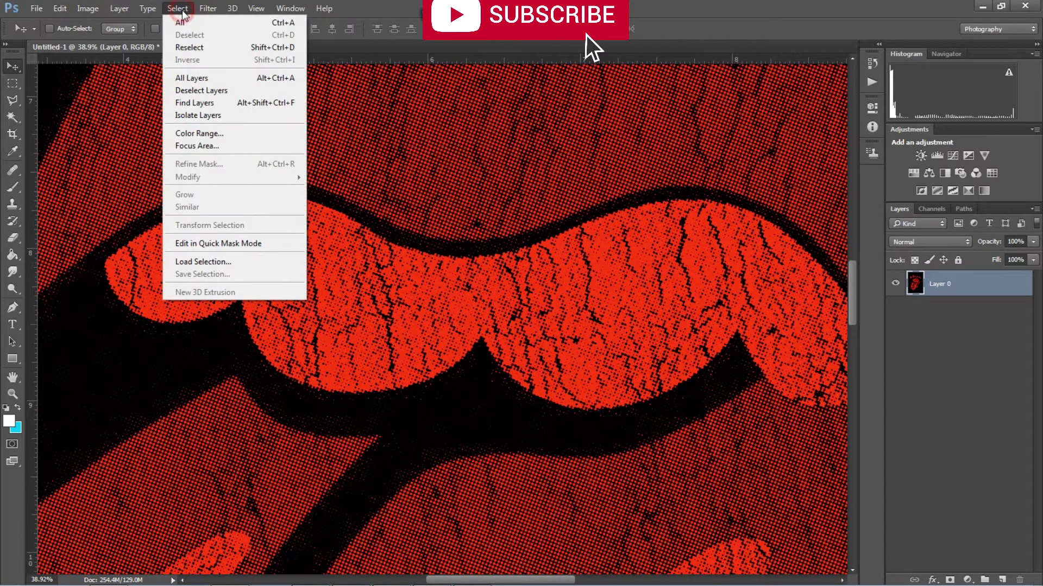
{"action": "left_click", "coordinate": [208, 133]}
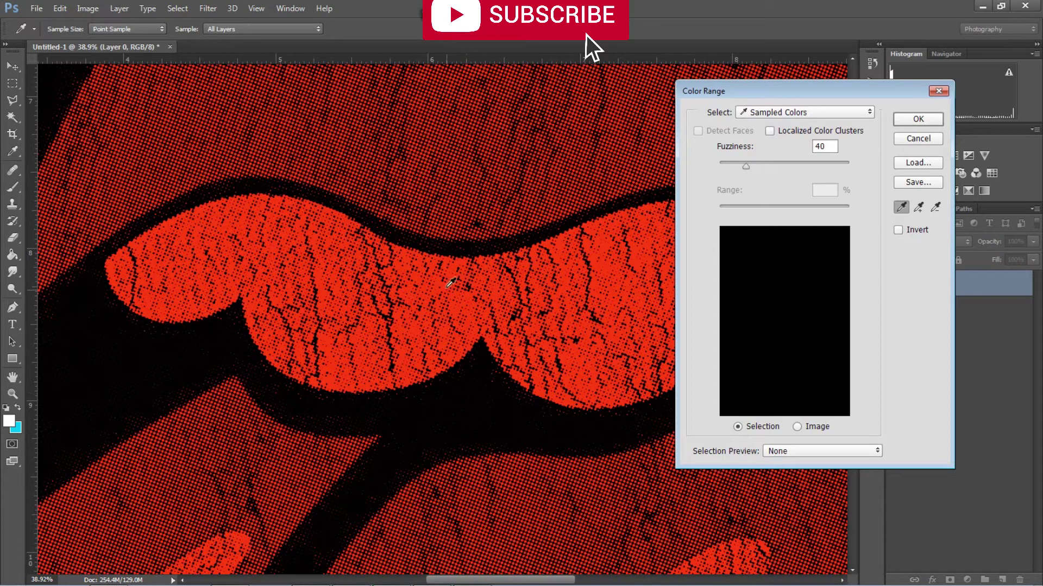
{"action": "left_click", "coordinate": [404, 267]}
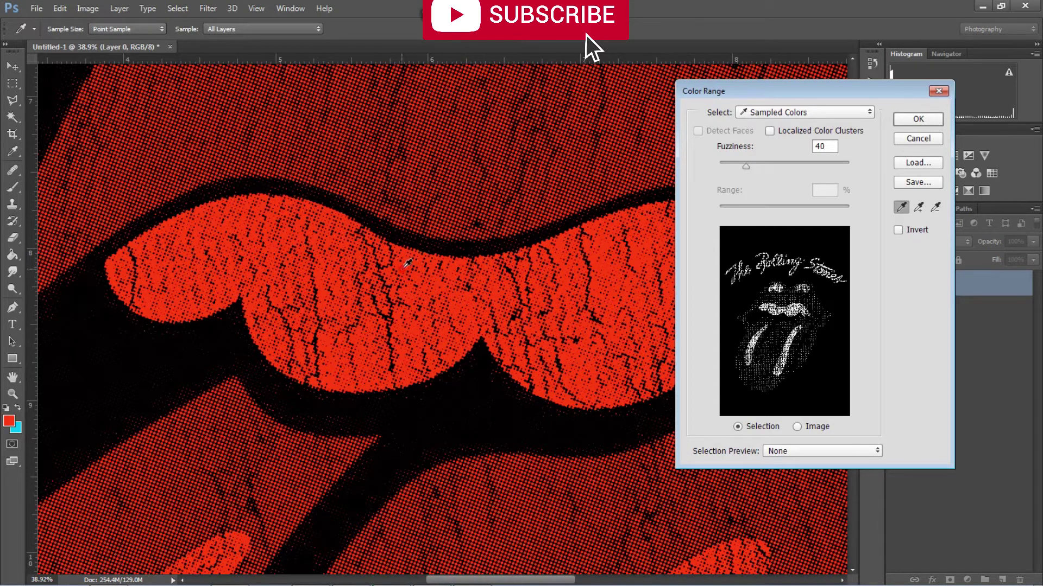
{"action": "left_click", "coordinate": [917, 120]}
Step: Fill the selected red dots with bright yellow using Edit > Fill with a custom colour
{"action": "key", "text": "v"}
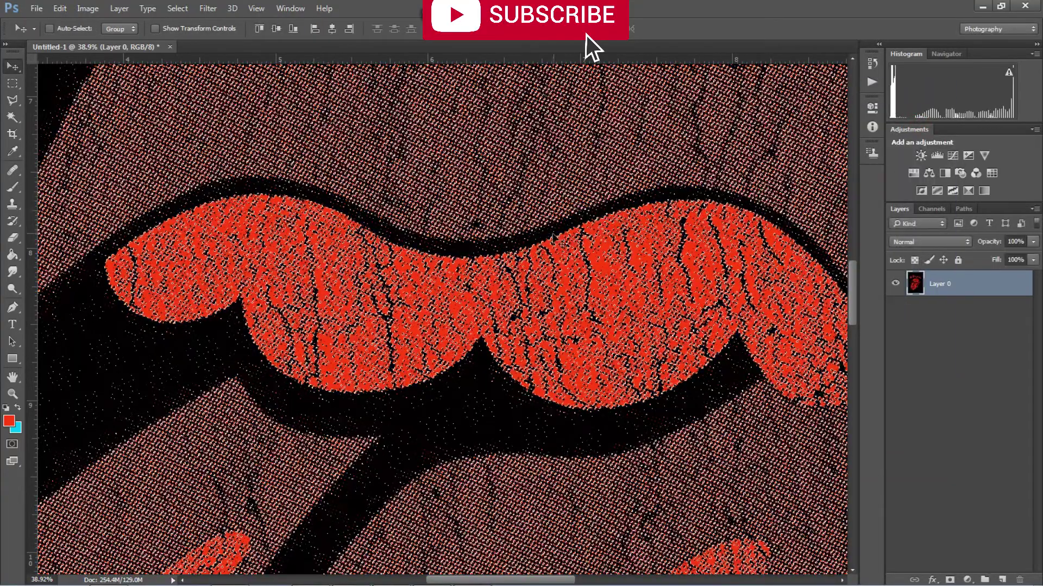
{"action": "scroll", "coordinate": [546, 245], "scroll_direction": "down", "scroll_amount": 5}
{"action": "scroll", "coordinate": [193, 76], "scroll_direction": "down", "scroll_amount": 2}
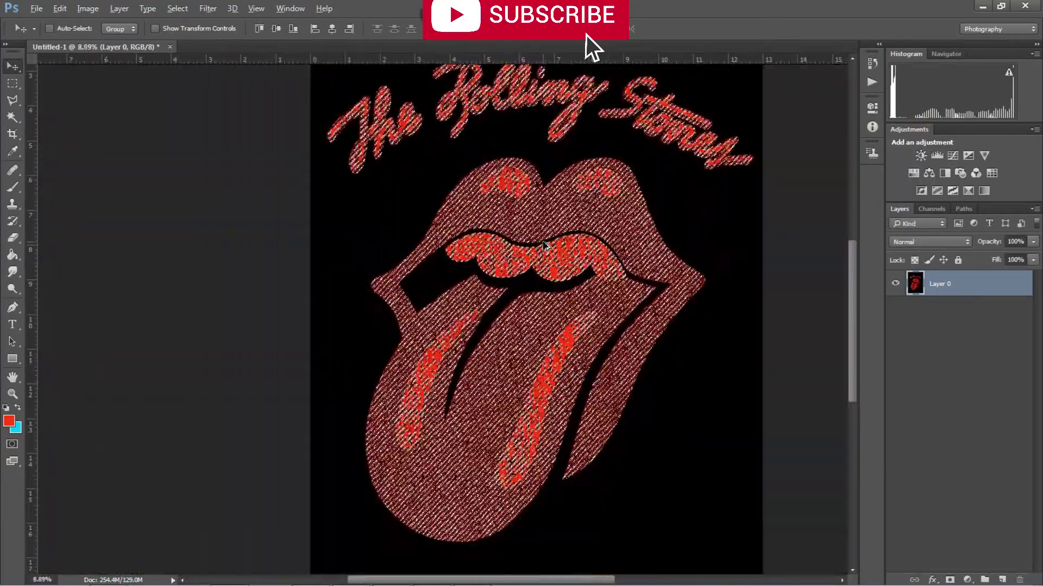
{"action": "left_click", "coordinate": [60, 8]}
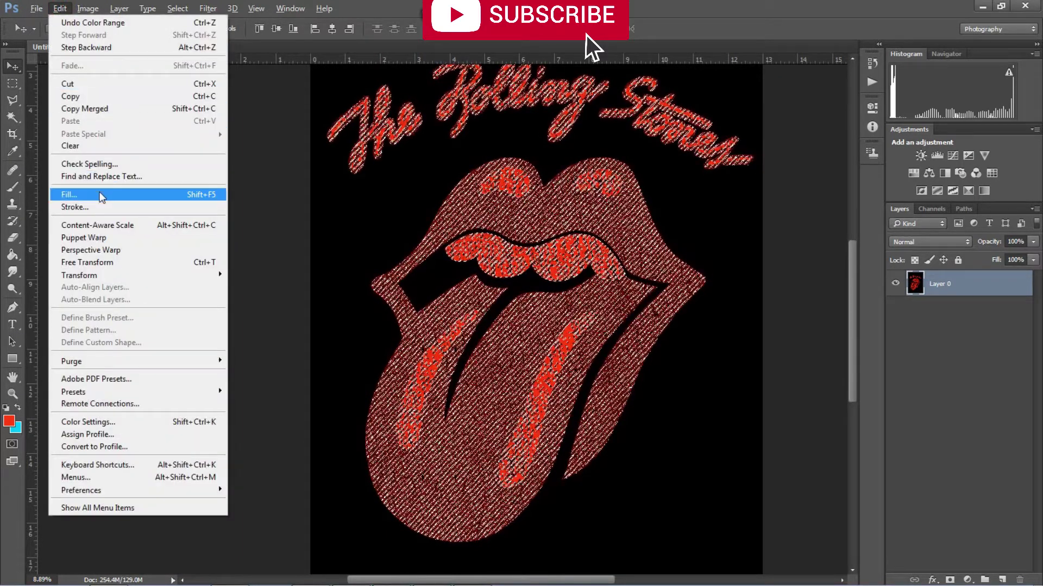
{"action": "left_click", "coordinate": [69, 194]}
{"action": "left_click", "coordinate": [527, 163]}
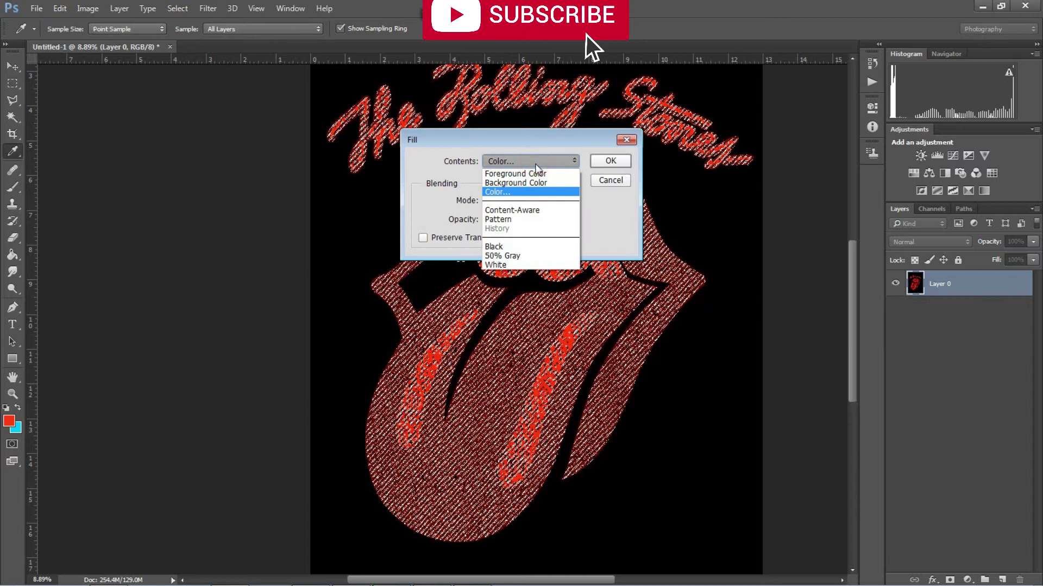
{"action": "left_click", "coordinate": [506, 193]}
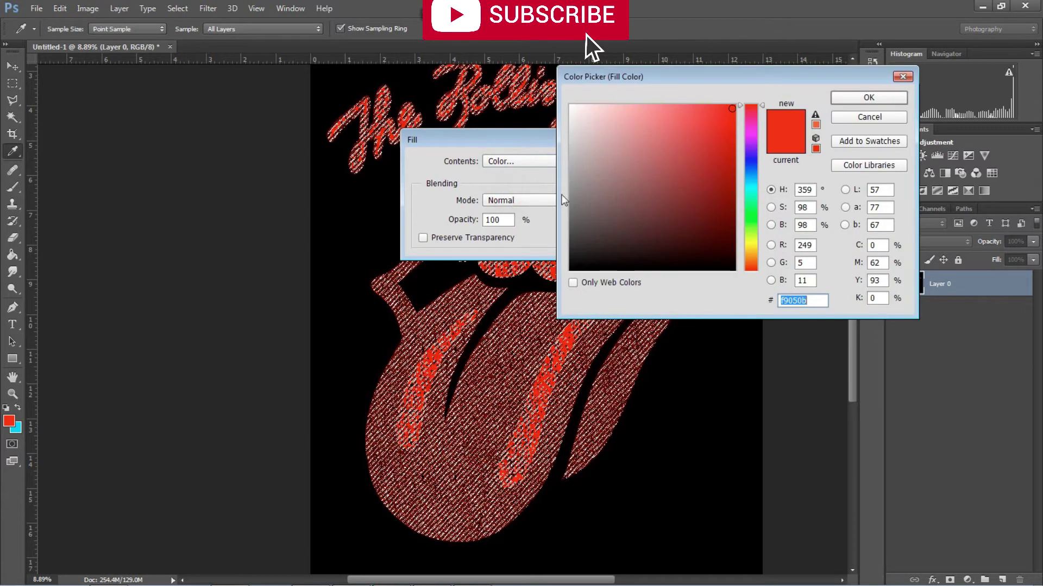
{"action": "left_click_drag", "start_coordinate": [757, 208], "coordinate": [756, 241]}
{"action": "left_click", "coordinate": [734, 110]}
{"action": "left_click", "coordinate": [882, 99]}
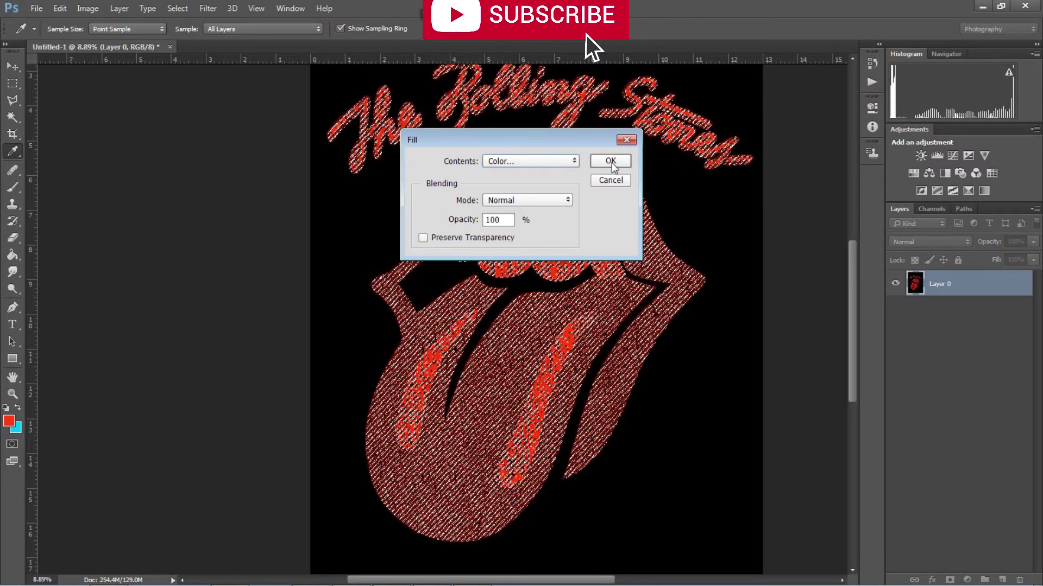
{"action": "left_click", "coordinate": [611, 161]}
{"action": "key", "text": "v"}
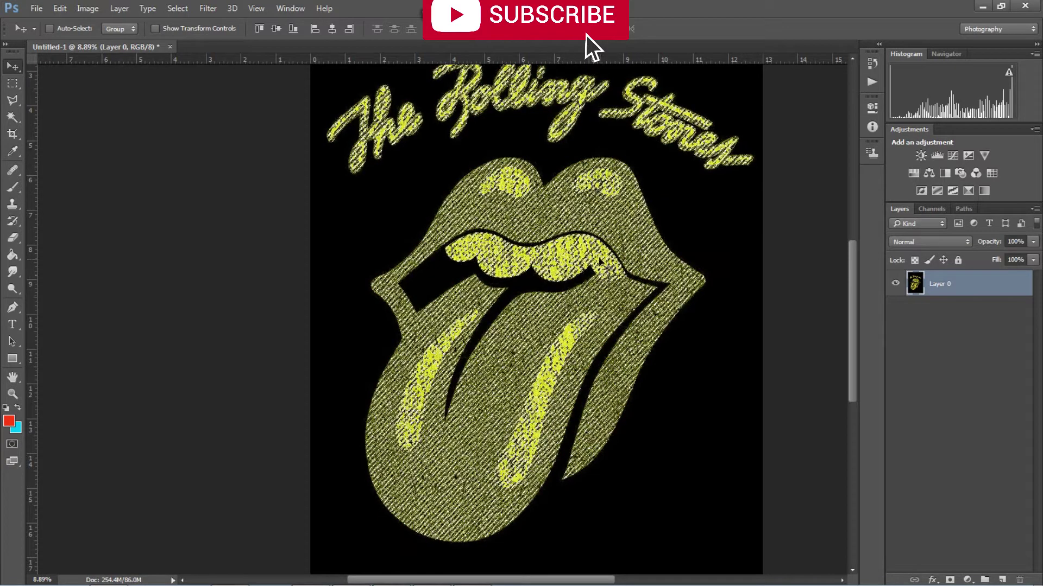
{"action": "key", "text": "ctrl"}
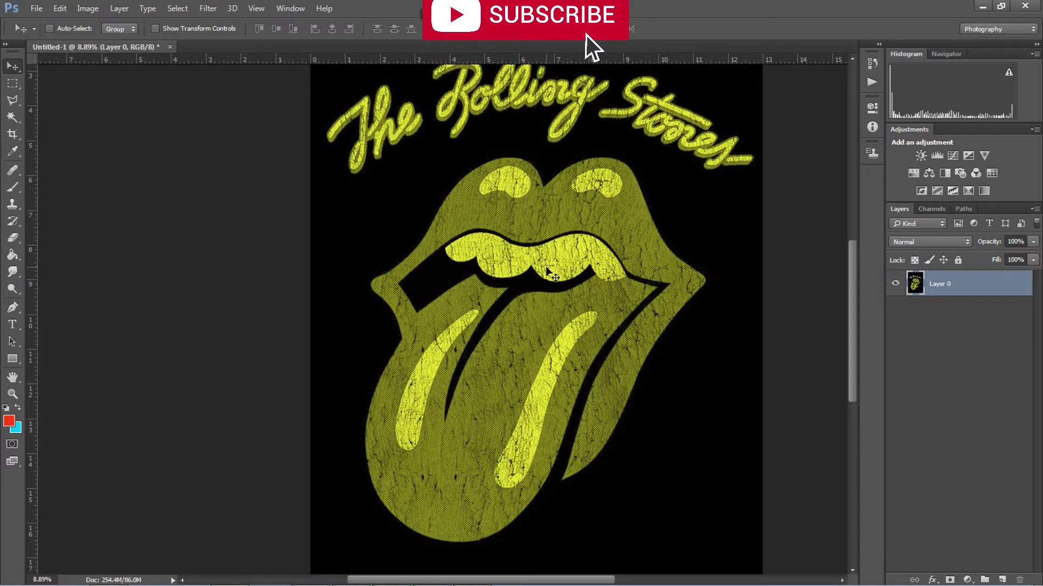
{"action": "scroll", "coordinate": [657, 275], "scroll_direction": "down", "scroll_amount": 2}
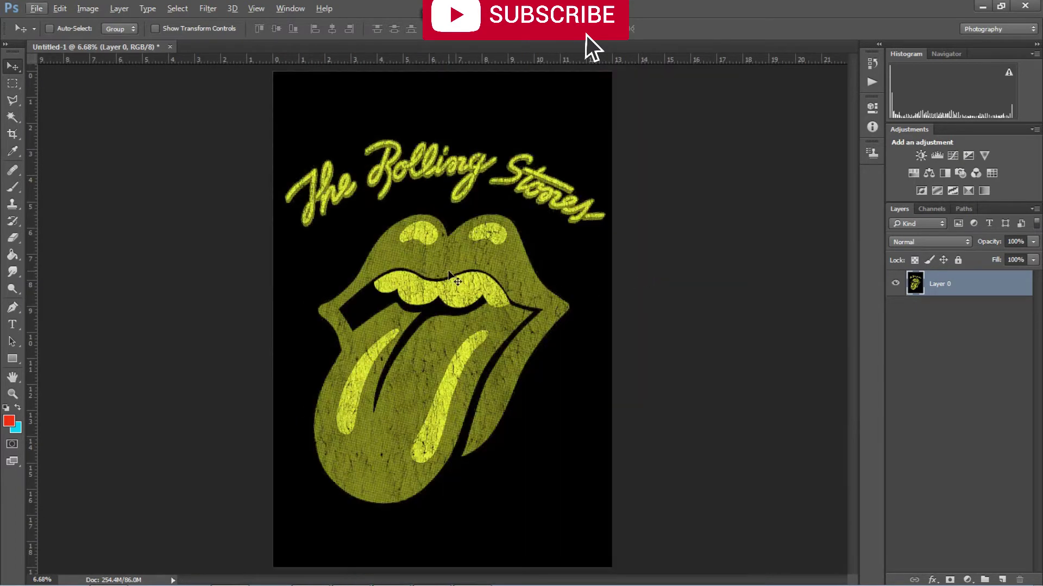
{"action": "scroll", "coordinate": [450, 292], "scroll_direction": "up", "scroll_amount": 5}
{"action": "scroll", "coordinate": [487, 259], "scroll_direction": "up", "scroll_amount": 2}
{"action": "scroll", "coordinate": [487, 260], "scroll_direction": "up", "scroll_amount": 3}
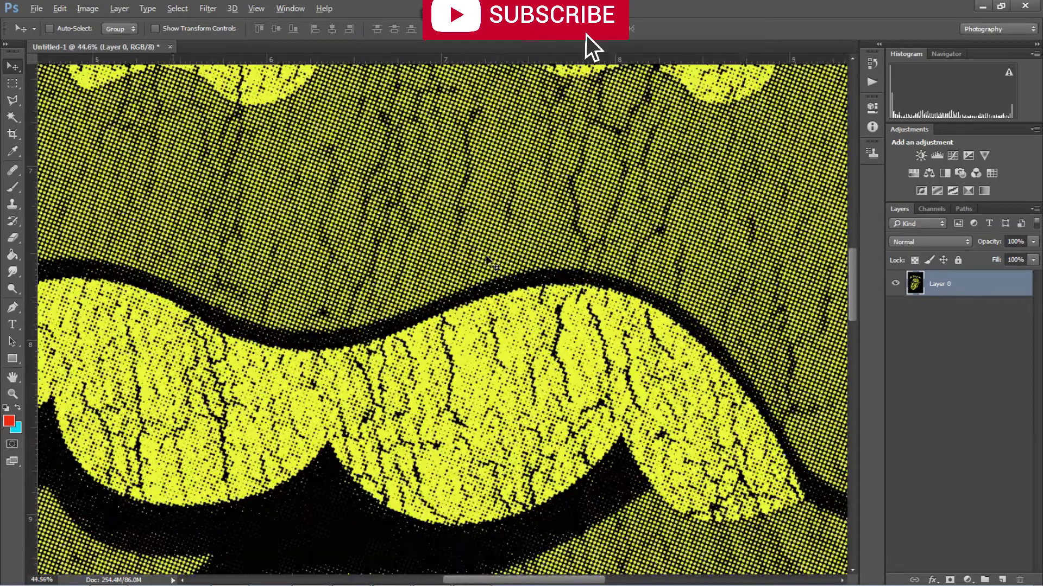
{"action": "scroll", "coordinate": [481, 265], "scroll_direction": "down", "scroll_amount": 3}
{"action": "scroll", "coordinate": [481, 265], "scroll_direction": "down", "scroll_amount": 3}
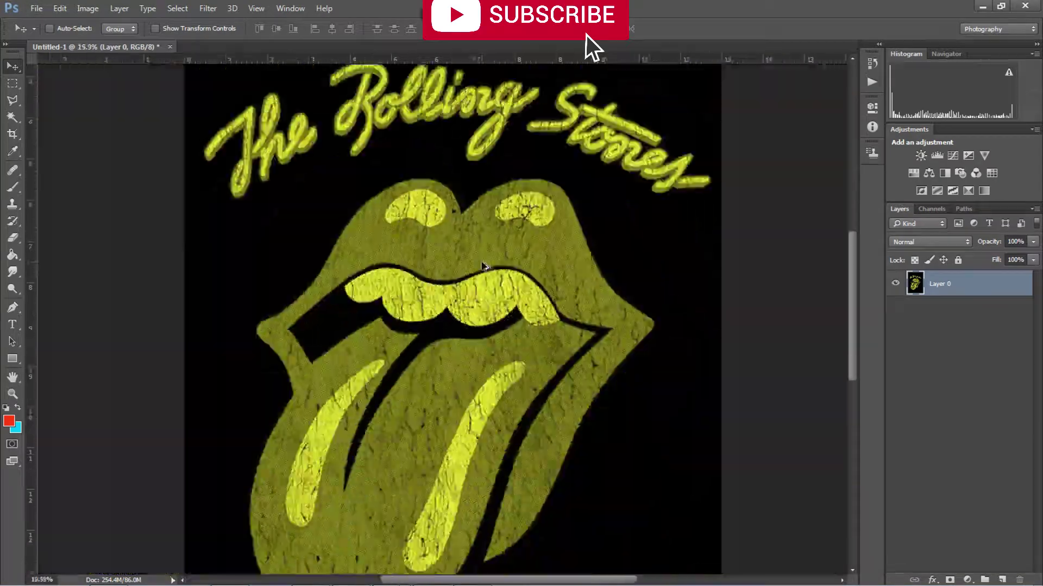
{"action": "scroll", "coordinate": [480, 265], "scroll_direction": "down", "scroll_amount": 2}
{"action": "scroll", "coordinate": [480, 264], "scroll_direction": "down", "scroll_amount": 2}
{"action": "scroll", "coordinate": [479, 264], "scroll_direction": "up", "scroll_amount": 1}
{"action": "scroll", "coordinate": [480, 266], "scroll_direction": "up", "scroll_amount": 2}
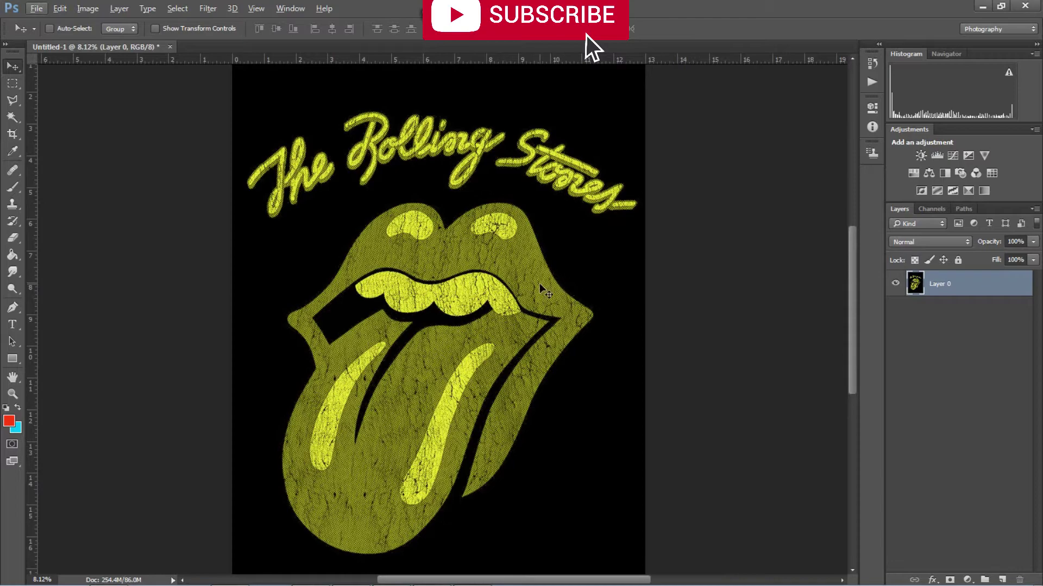
{"action": "scroll", "coordinate": [471, 255], "scroll_direction": "up", "scroll_amount": 3}
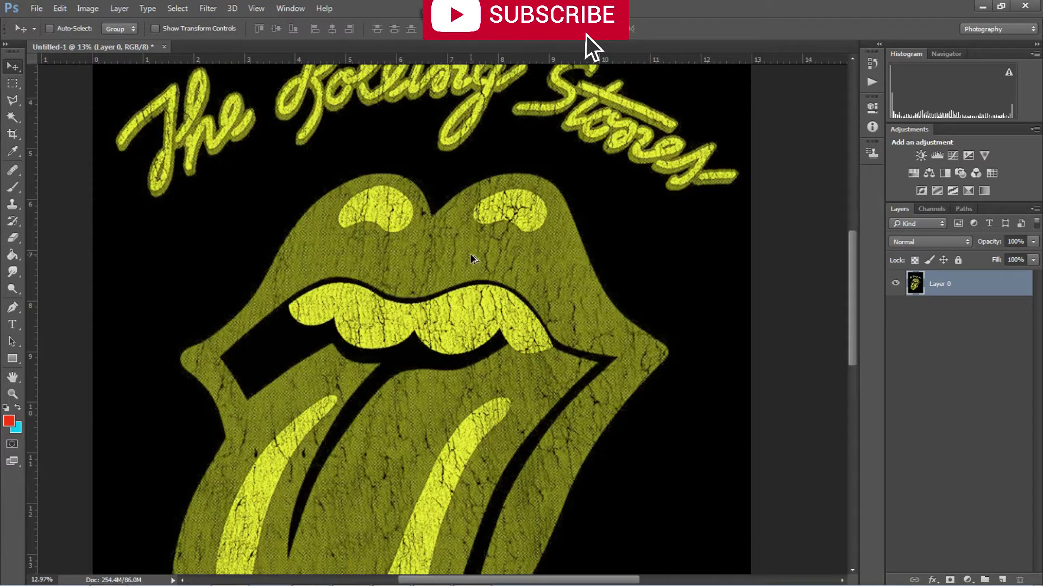
{"action": "scroll", "coordinate": [489, 277], "scroll_direction": "up", "scroll_amount": 3}
{"action": "scroll", "coordinate": [496, 289], "scroll_direction": "up", "scroll_amount": 2}
{"action": "scroll", "coordinate": [500, 341], "scroll_direction": "up", "scroll_amount": 2}
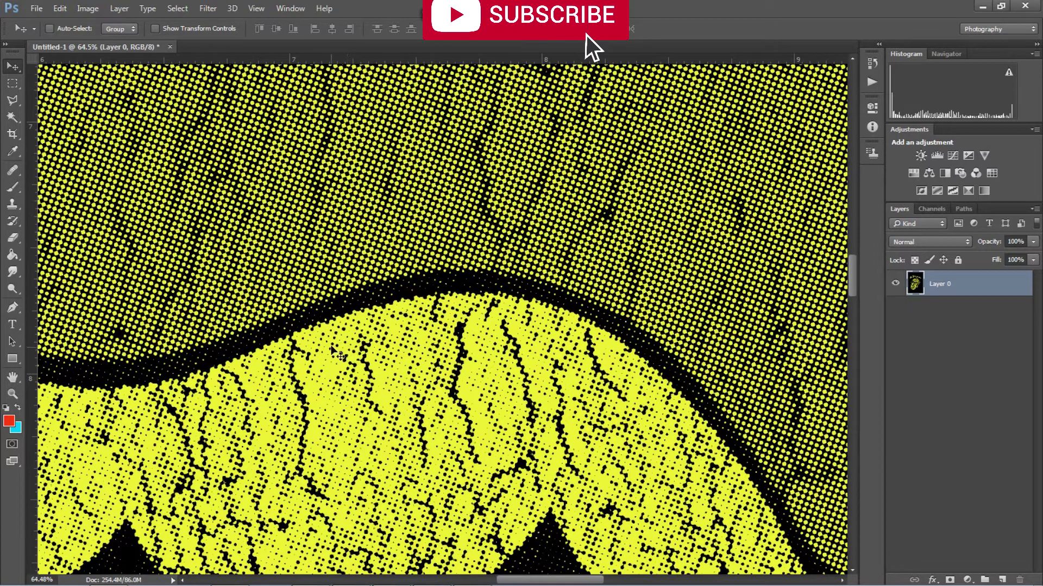
Step: Select the yellow halftone dots with Color Range by sampling the lips
{"action": "left_click", "coordinate": [176, 9]}
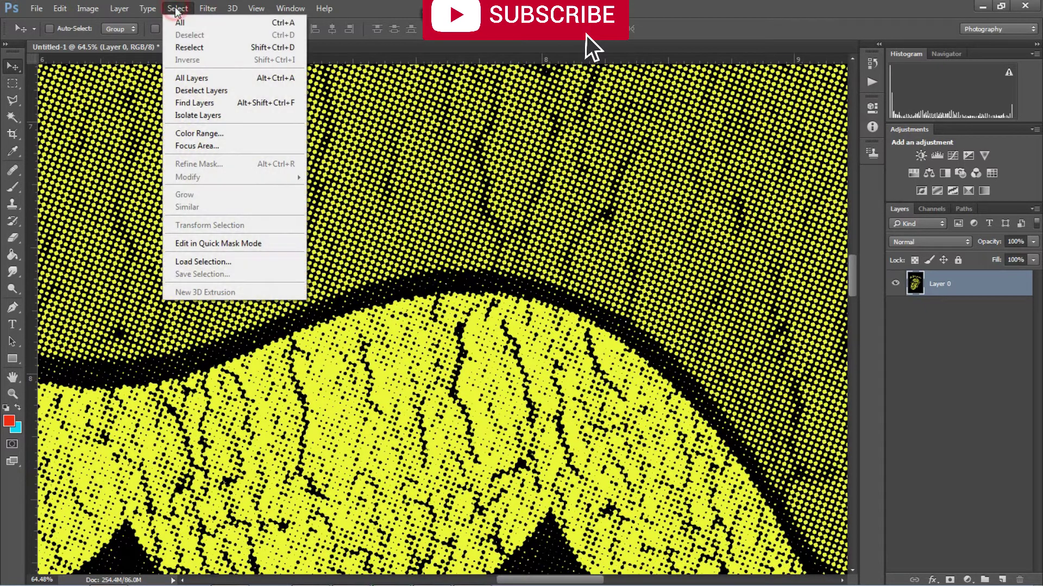
{"action": "left_click", "coordinate": [208, 136]}
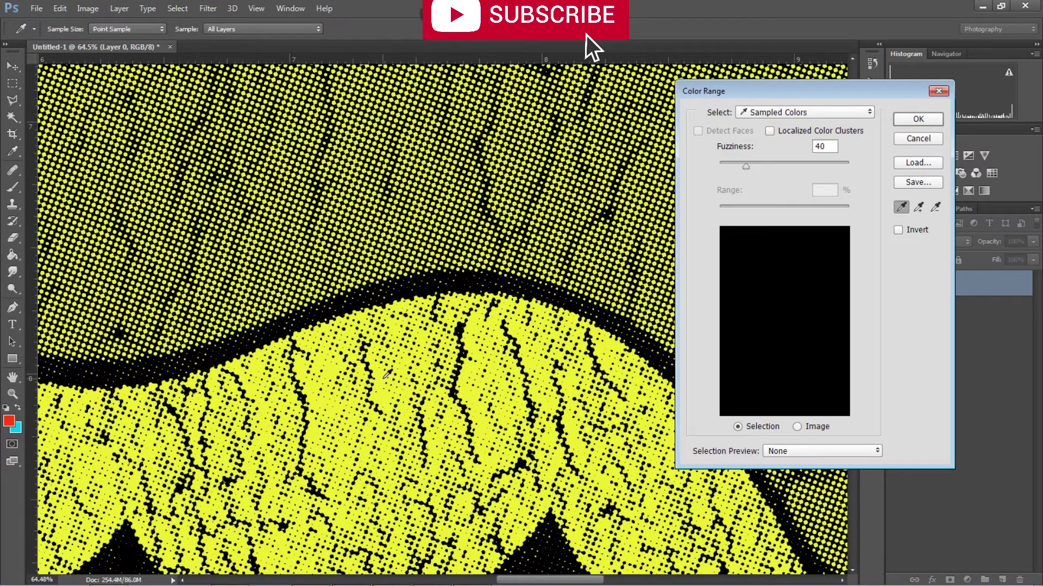
{"action": "left_click", "coordinate": [383, 369]}
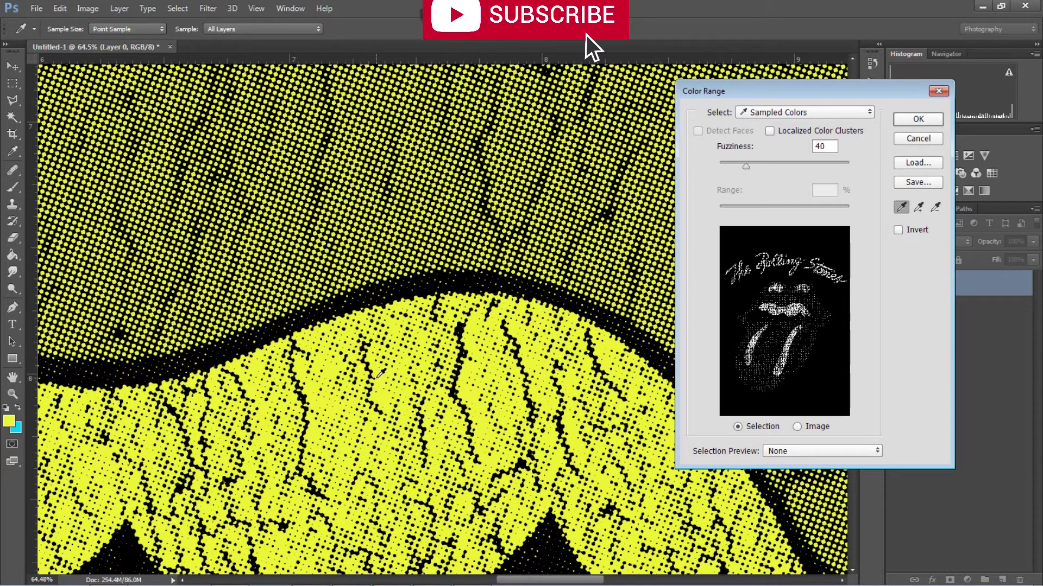
{"action": "left_click", "coordinate": [918, 119]}
{"action": "key", "text": "v"}
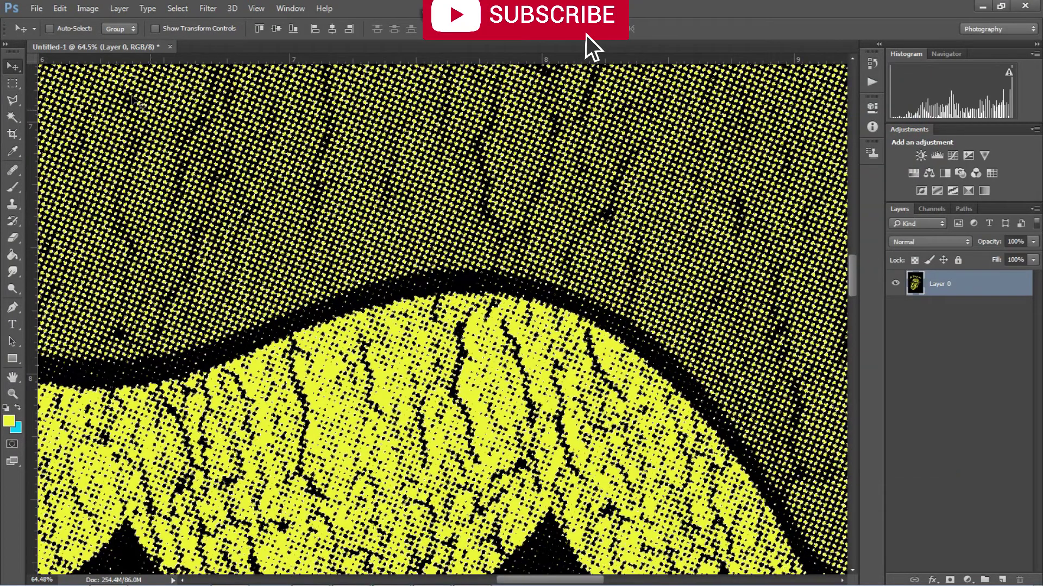
Step: Fill the selected dots with a near-white colour via Edit > Fill
{"action": "left_click", "coordinate": [60, 9]}
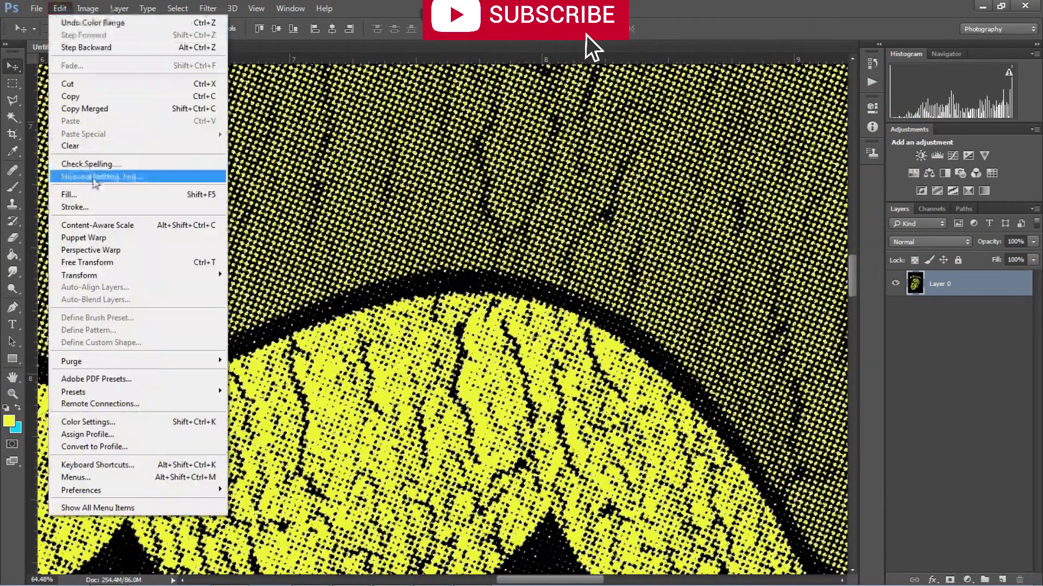
{"action": "left_click", "coordinate": [69, 194]}
{"action": "left_click", "coordinate": [505, 161]}
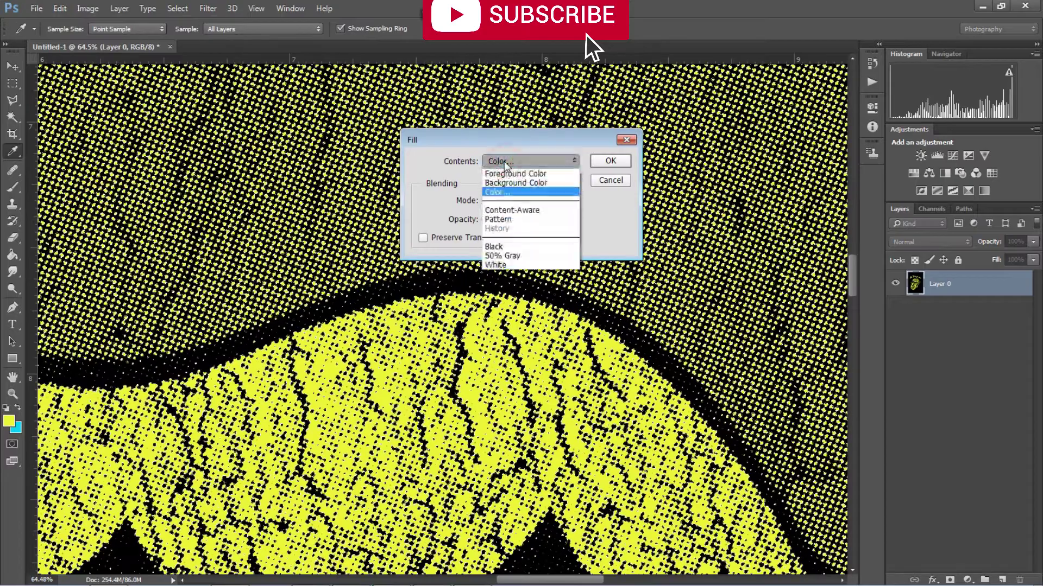
{"action": "left_click", "coordinate": [502, 193]}
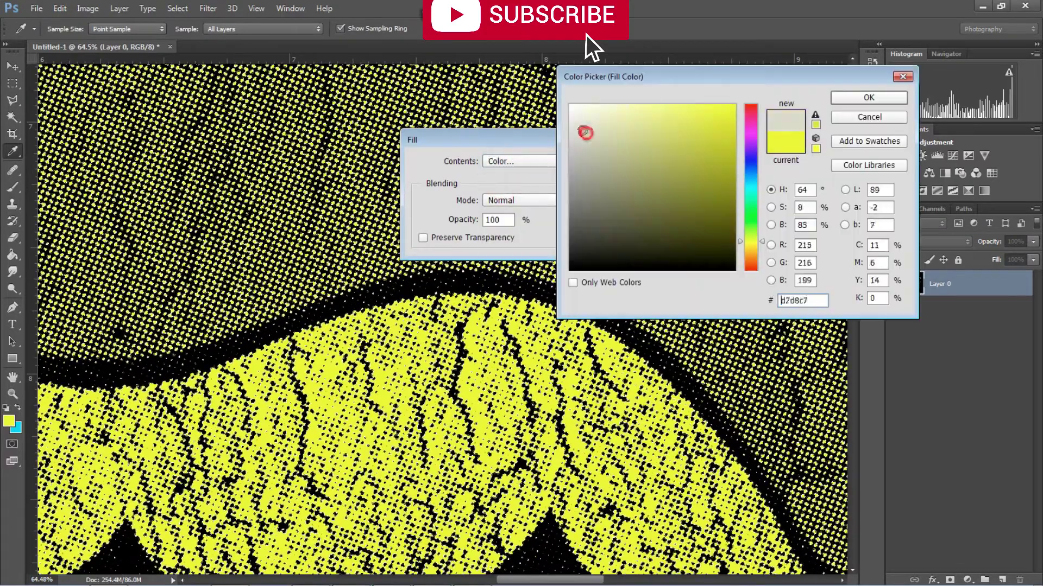
{"action": "left_click", "coordinate": [570, 104]}
{"action": "left_click", "coordinate": [869, 97]}
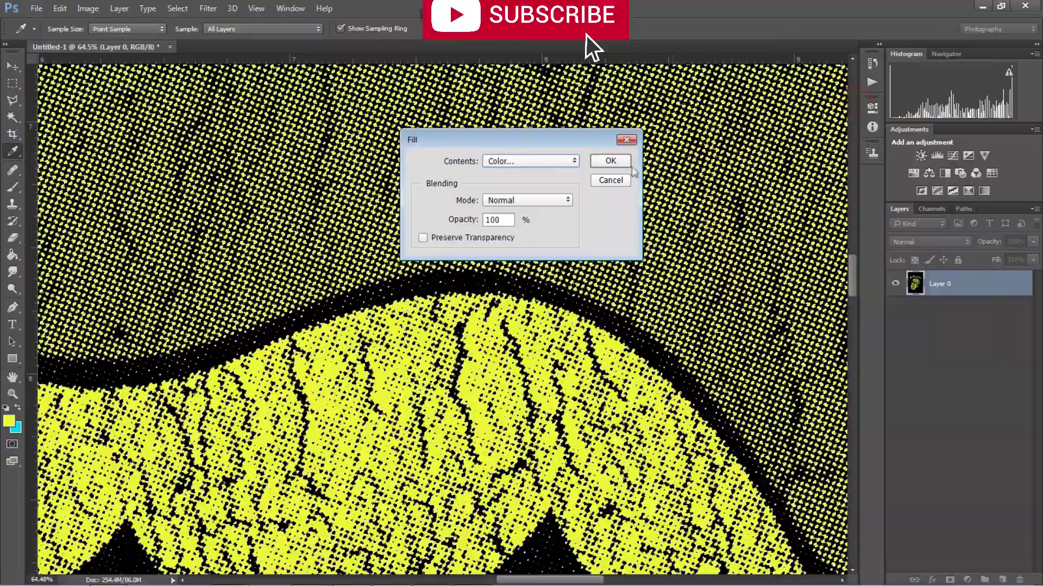
{"action": "left_click", "coordinate": [611, 161]}
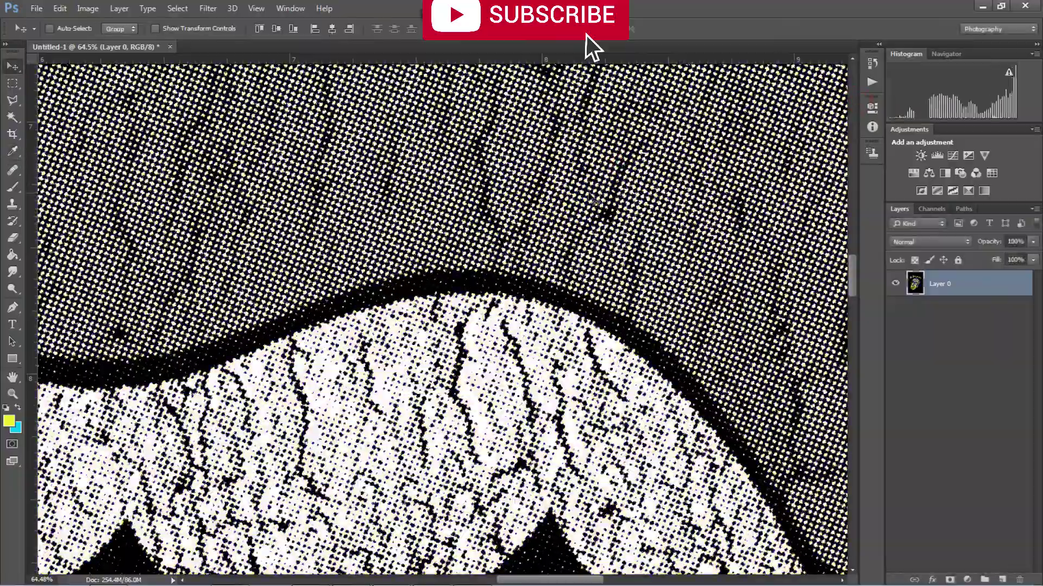
{"action": "scroll", "coordinate": [571, 239], "scroll_direction": "down", "scroll_amount": 5}
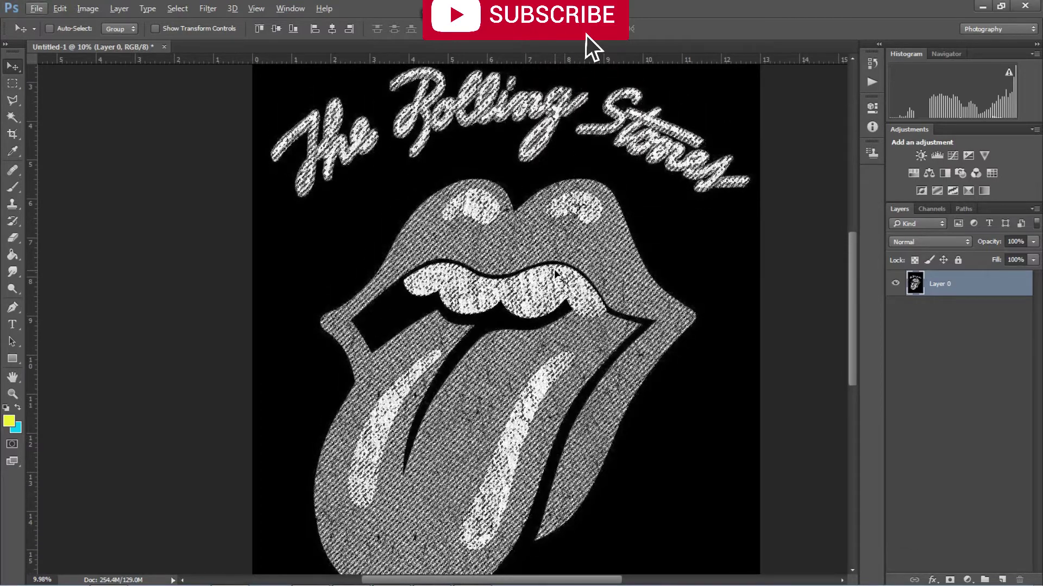
Step: Zoom out and invert the image with Ctrl+I, undoing a trial crop-mark paste
{"action": "key", "text": "ctrl"}
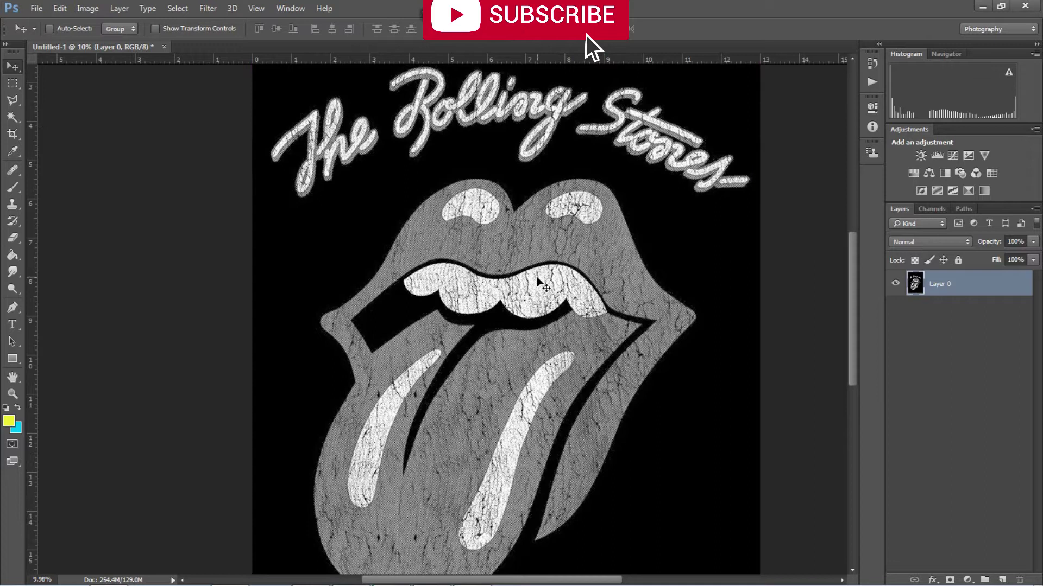
{"action": "scroll", "coordinate": [568, 296], "scroll_direction": "down", "scroll_amount": 1}
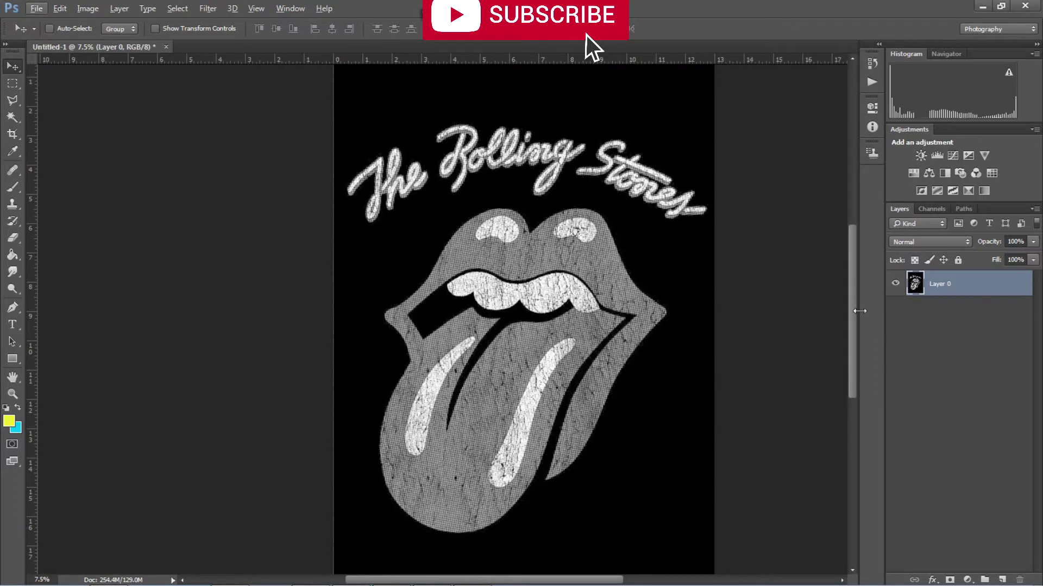
{"action": "scroll", "coordinate": [692, 326], "scroll_direction": "down", "scroll_amount": 1}
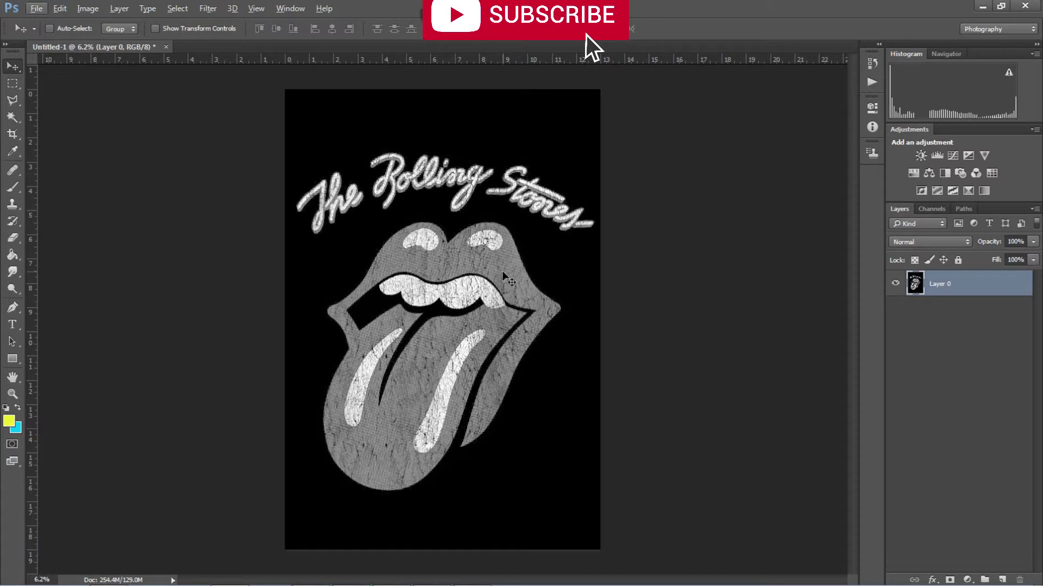
{"action": "left_click", "coordinate": [955, 288]}
{"action": "key", "text": "ctrl+i"}
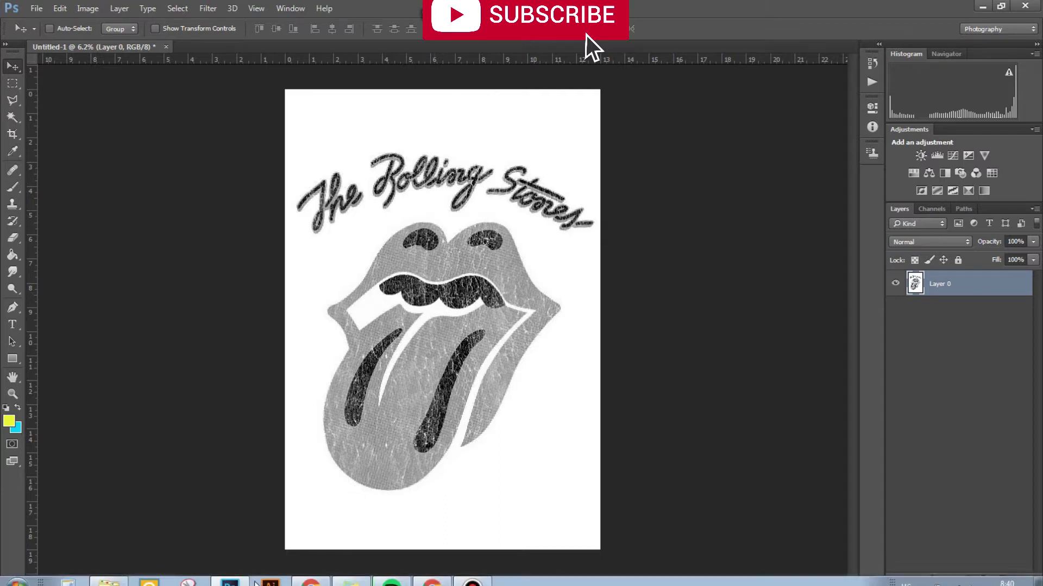
{"action": "key", "text": "ctrl+v"}
{"action": "key", "text": "ctrl+z"}
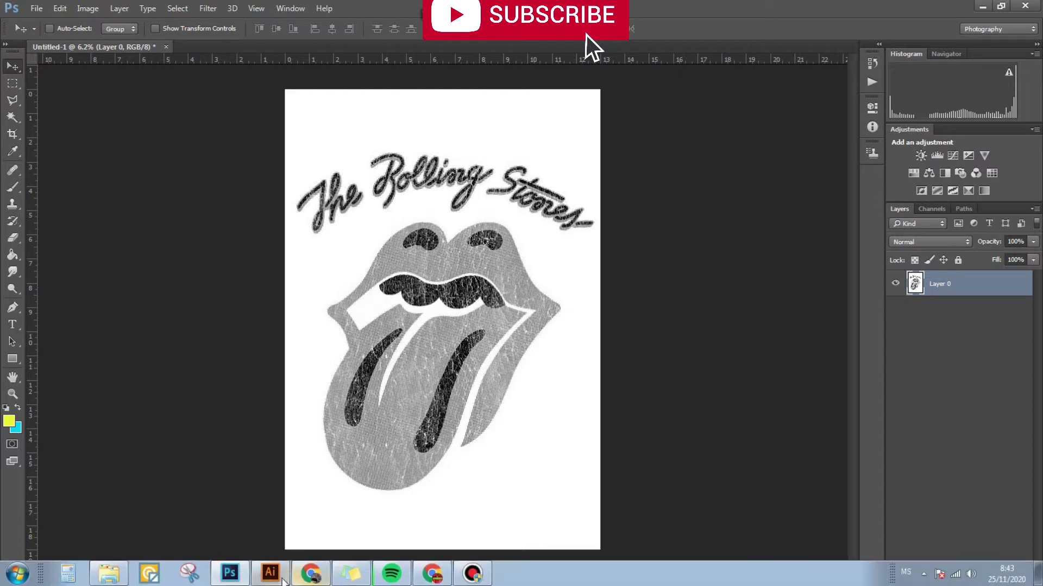
Step: In the Illustrator crop-mark document, drag-select both crop marks, then briefly adjust the artboard
{"action": "left_click", "coordinate": [270, 573]}
{"action": "left_click", "coordinate": [554, 228]}
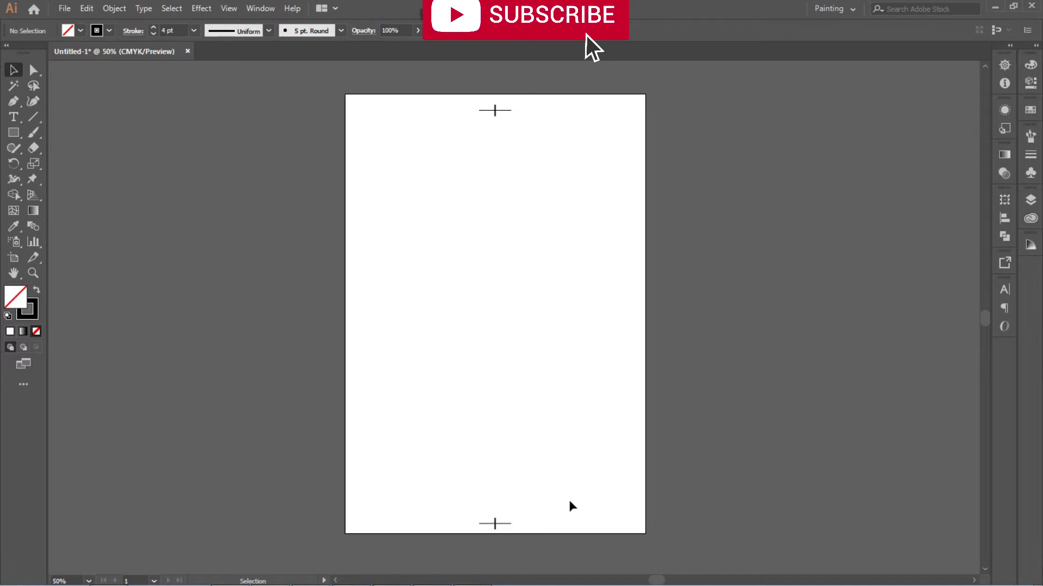
{"action": "left_click_drag", "start_coordinate": [554, 542], "coordinate": [395, 481]}
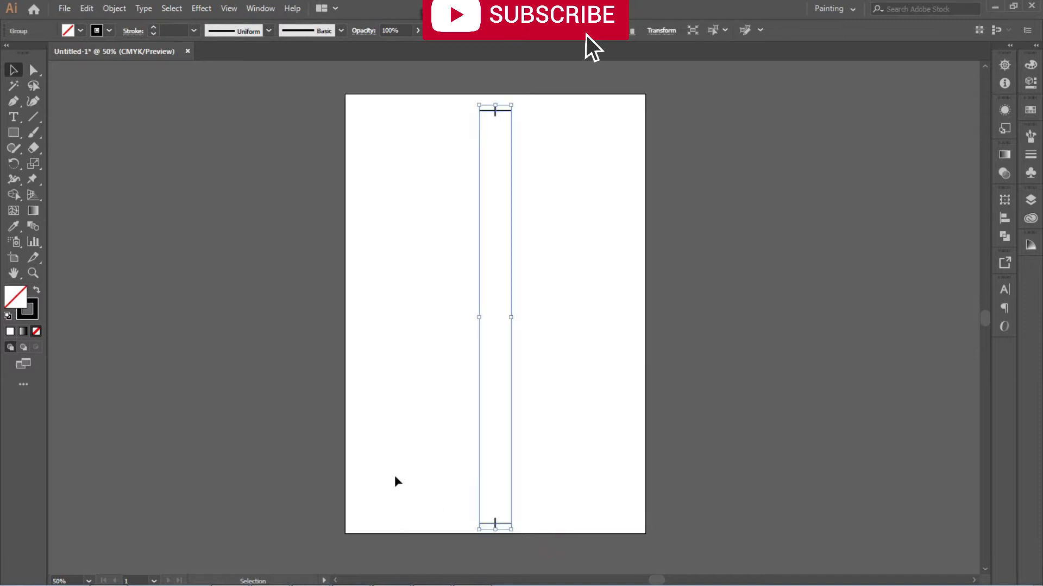
{"action": "left_click", "coordinate": [204, 298]}
{"action": "left_click", "coordinate": [13, 257]}
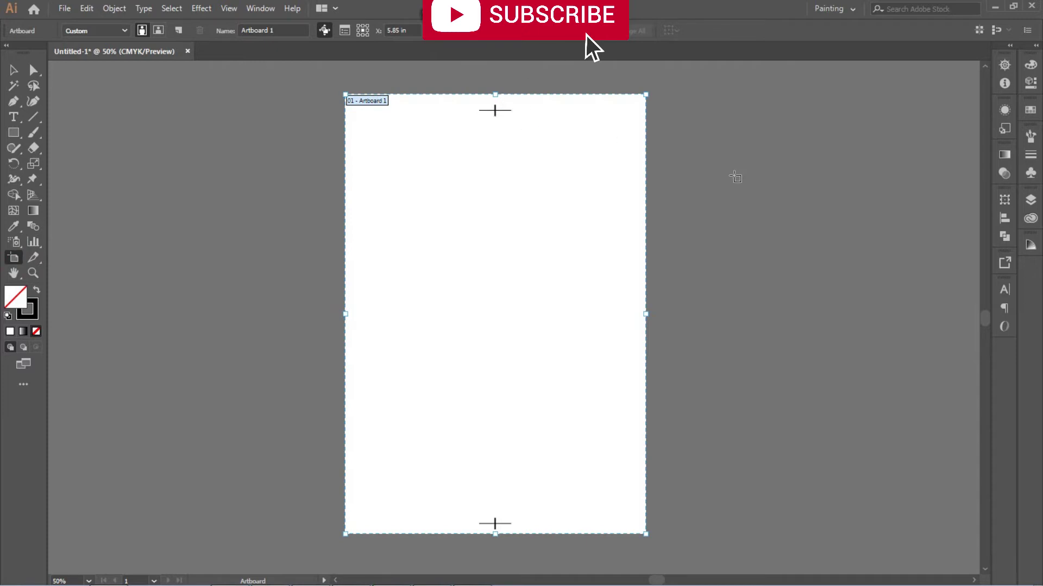
{"action": "key", "text": "Escape"}
Step: Select all the crop marks, copy them, and return to the Photoshop poster
{"action": "left_click", "coordinate": [386, 109]}
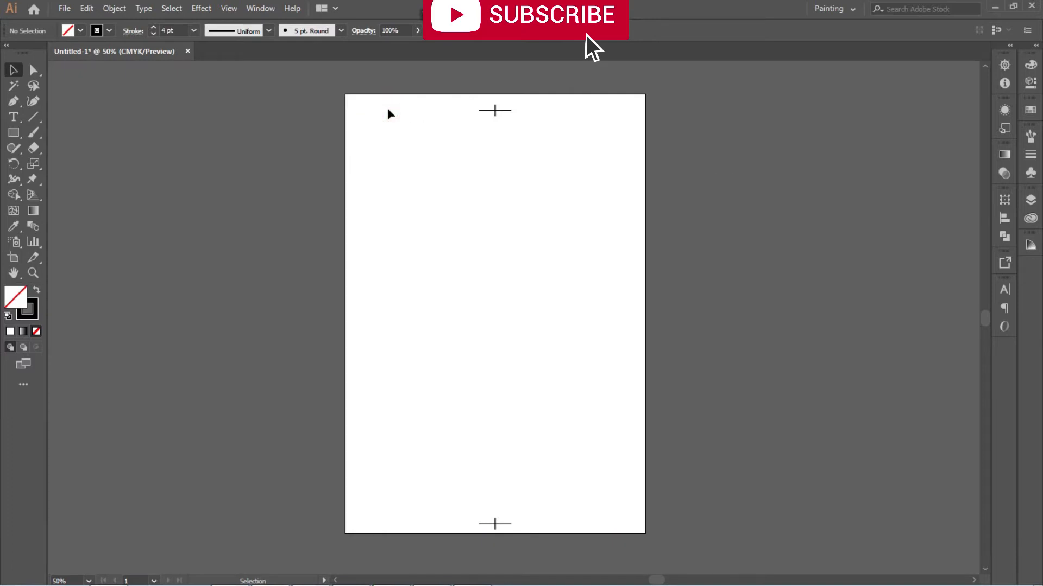
{"action": "key", "text": "ctrl+a"}
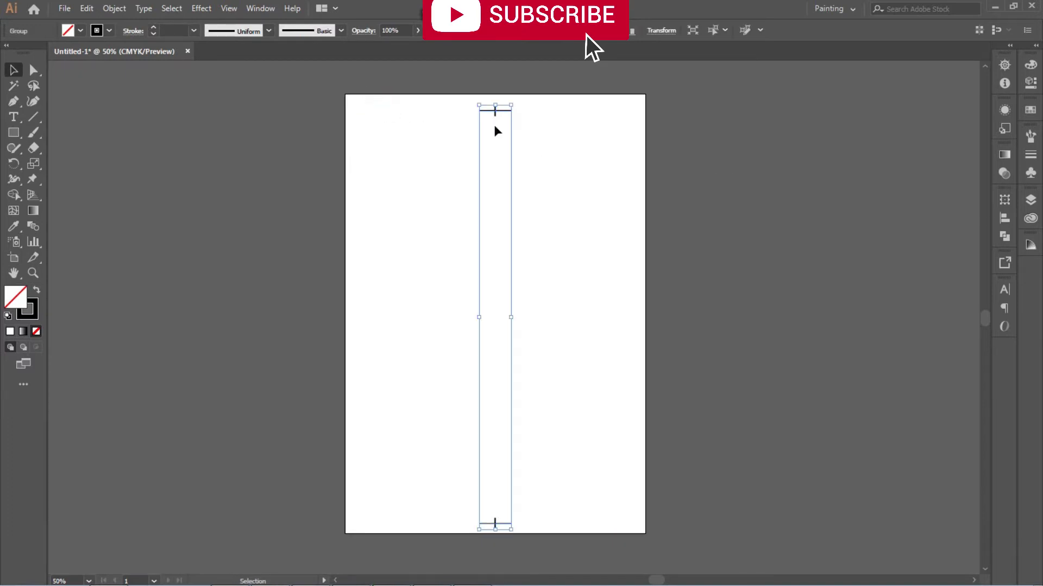
{"action": "key", "text": "ctrl"}
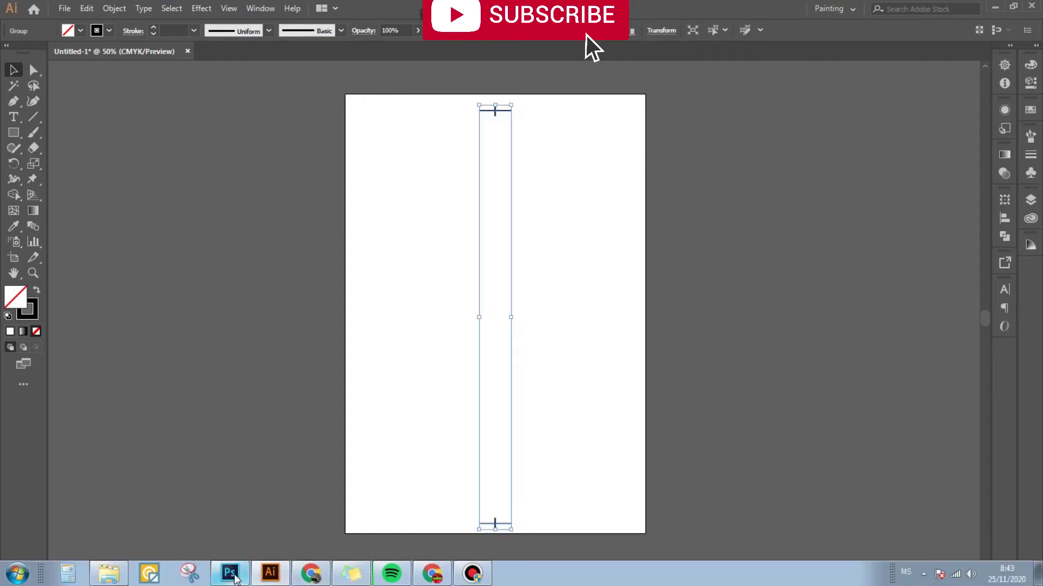
{"action": "left_click", "coordinate": [236, 576]}
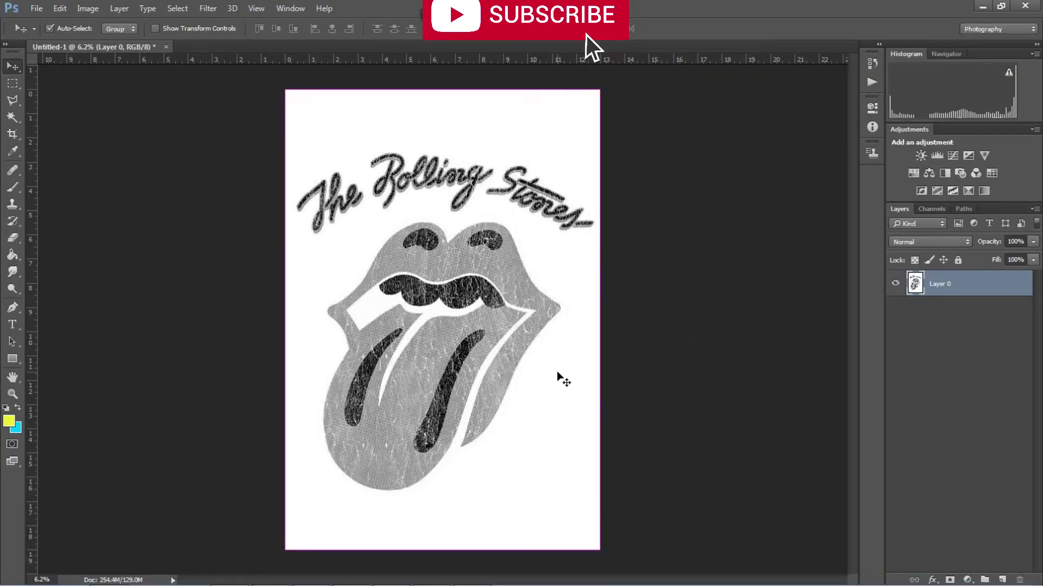
Step: Paste the crop marks into the poster as a Smart Object and commit the placement
{"action": "key", "text": "ctrl+v"}
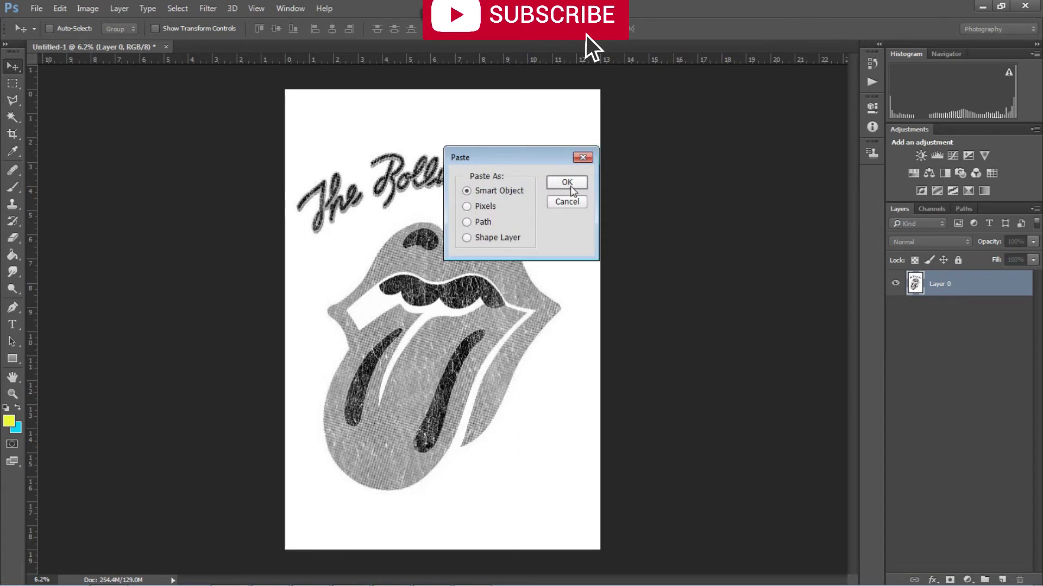
{"action": "left_click", "coordinate": [566, 183]}
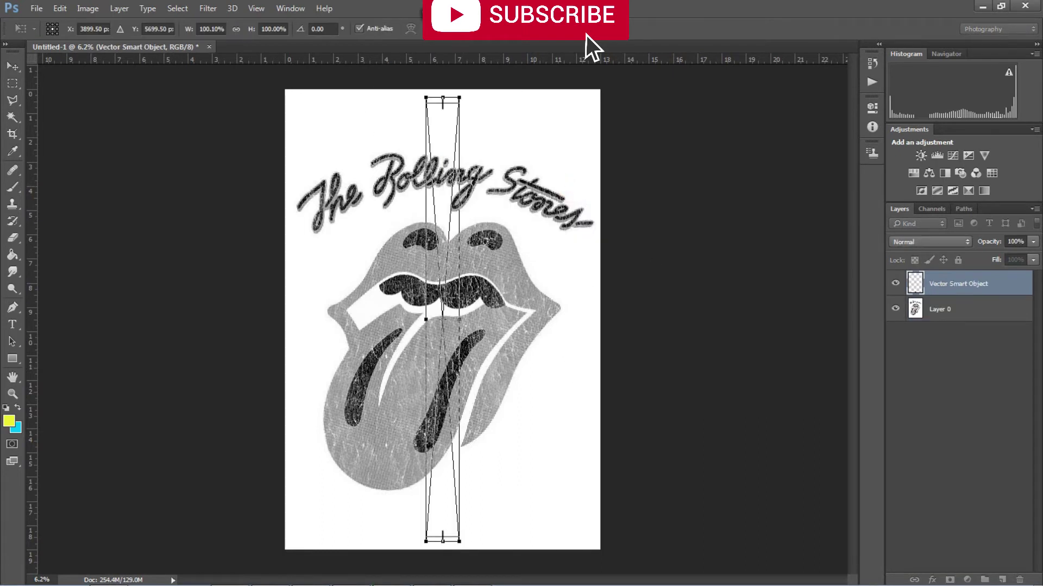
{"action": "key", "text": "Return"}
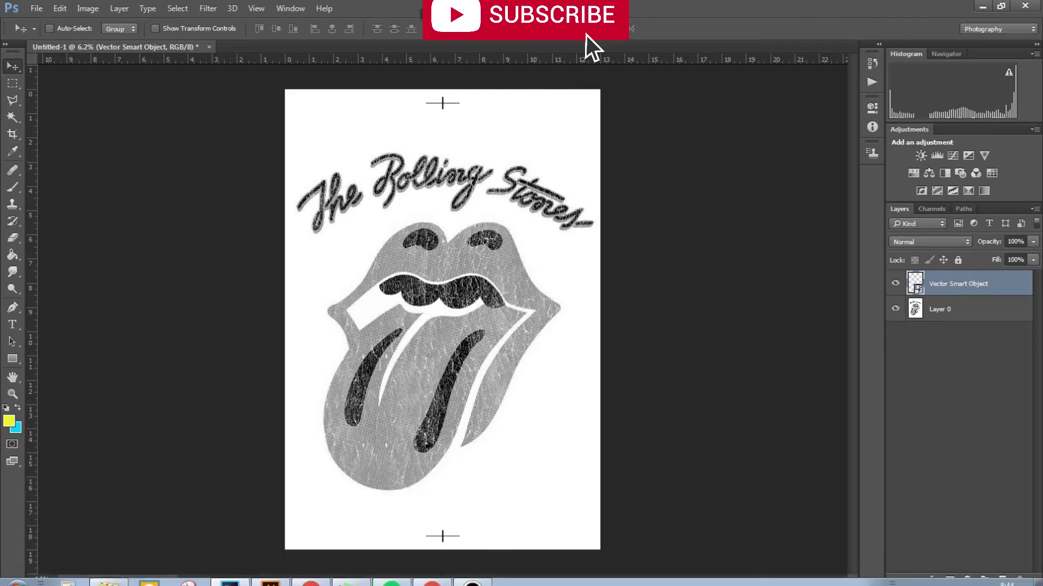
{"action": "left_click", "coordinate": [269, 573]}
{"action": "key", "text": "alt+Tab"}
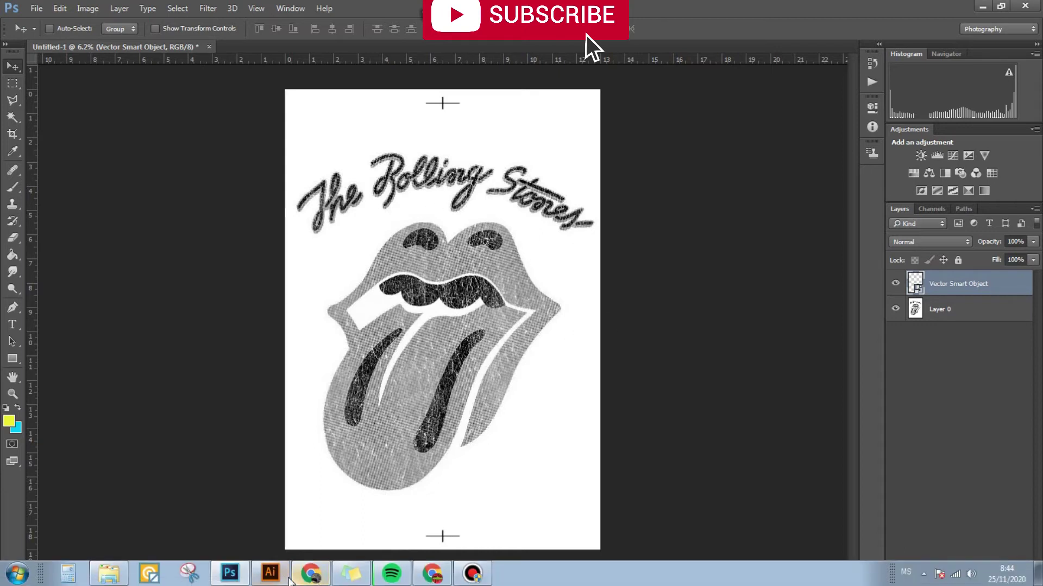
{"action": "left_click", "coordinate": [276, 575]}
{"action": "left_click", "coordinate": [626, 359]}
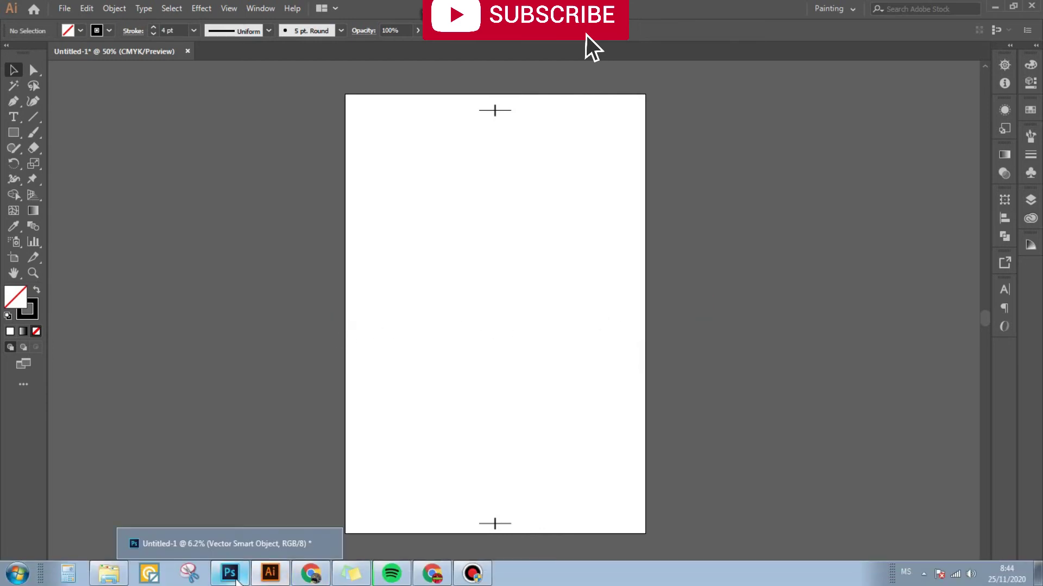
{"action": "left_click", "coordinate": [236, 578]}
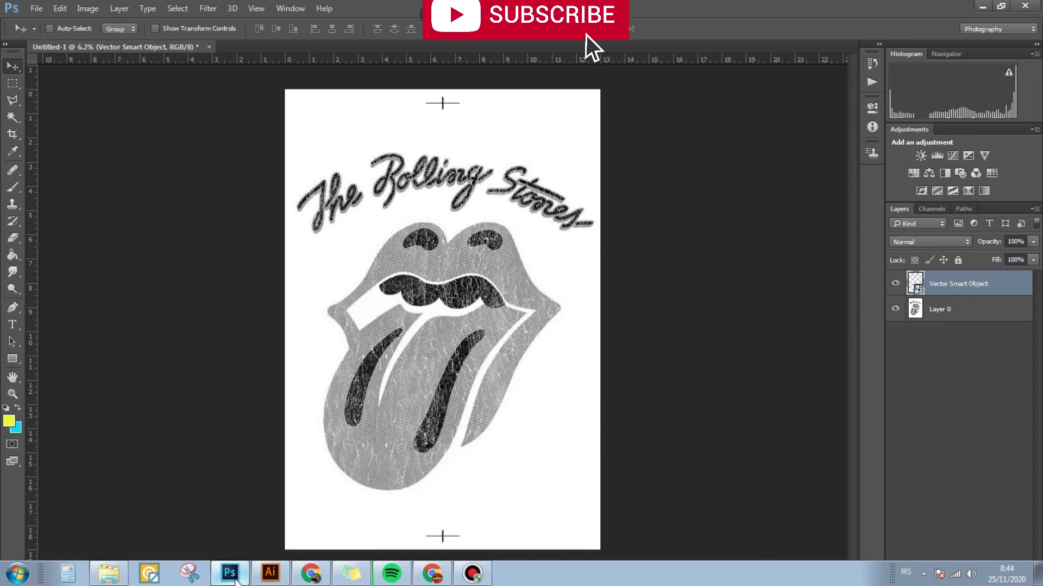